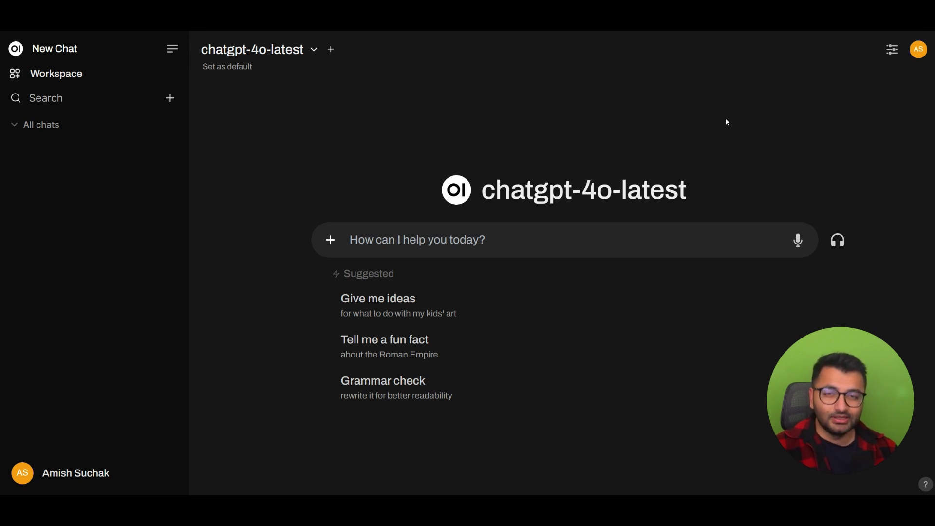
- Bring Docker Desktop to the front and drag its window over the chat to view the containers
key("alt+Tab")
left_click_drag(304, 81, 387, 65)
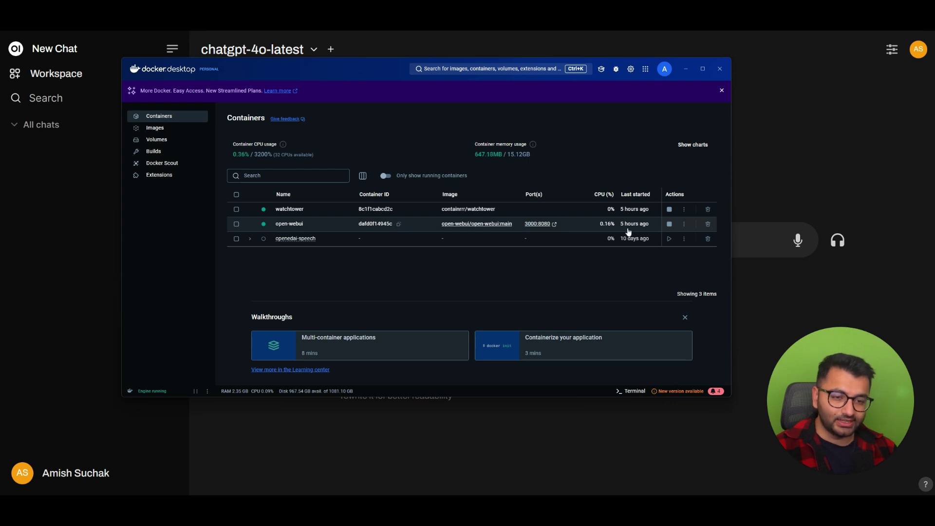
- Open Open WebUI through the container's 3000:8080 port link and check Ollama in the system tray
left_click(533, 225)
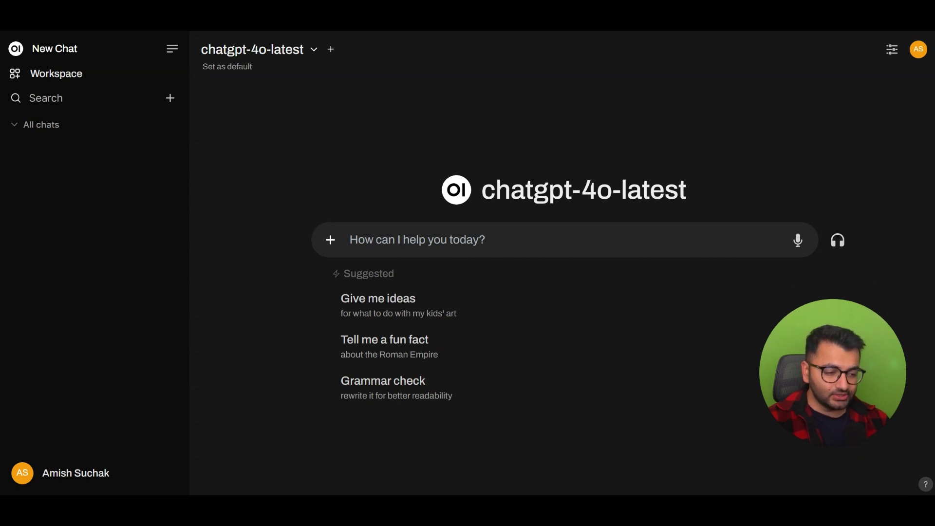
left_click(859, 507)
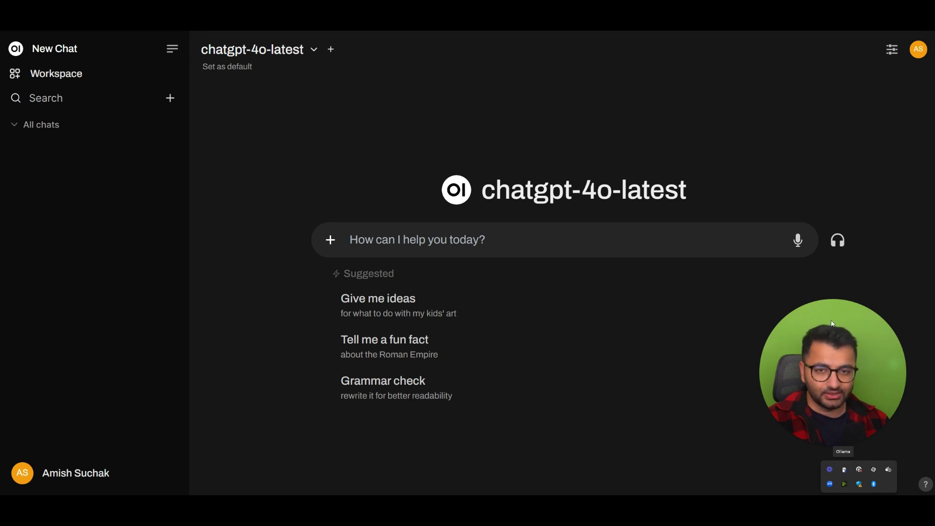
left_click(845, 469)
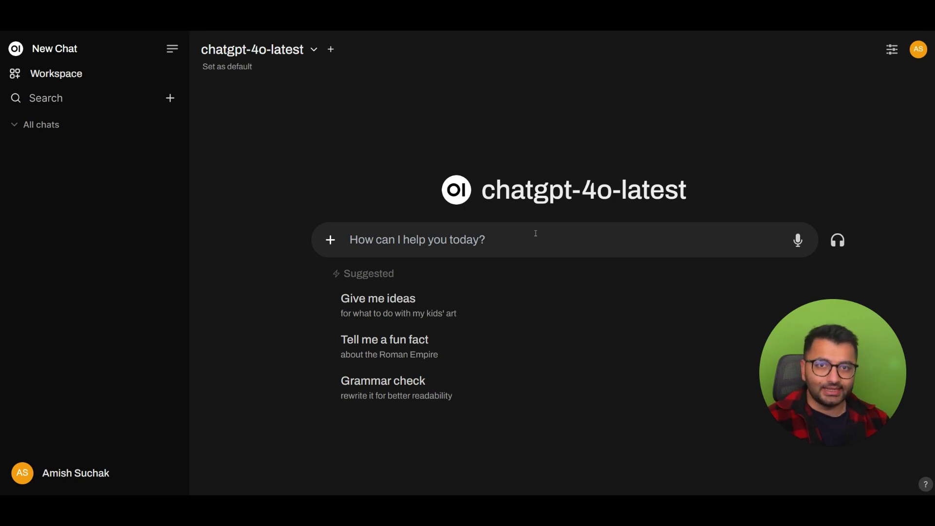
- Search the model list for llama3.2 and select llama3.2:latest
left_click(274, 51)
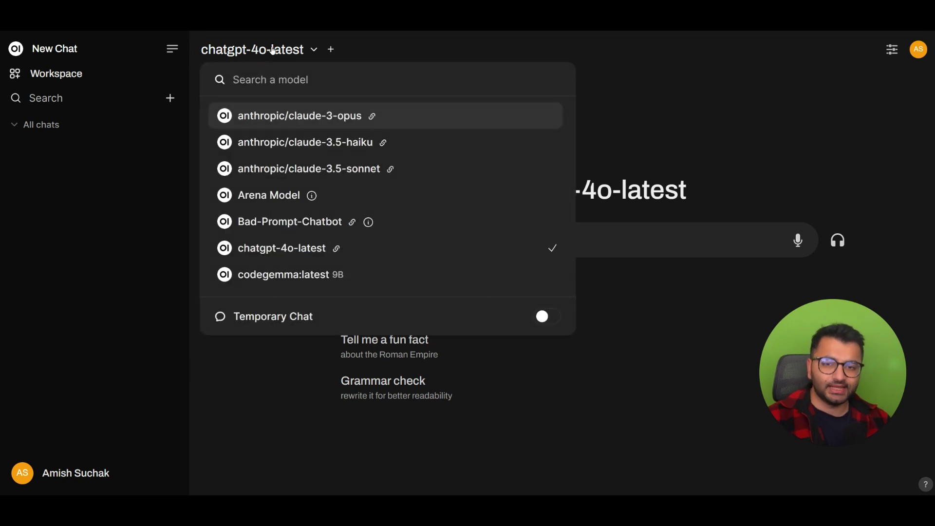
type("lla")
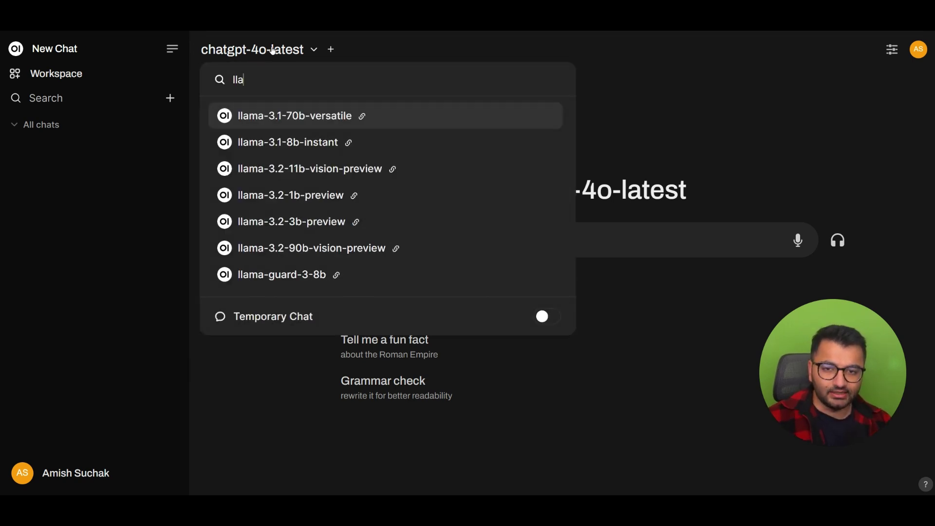
type("ma3.2")
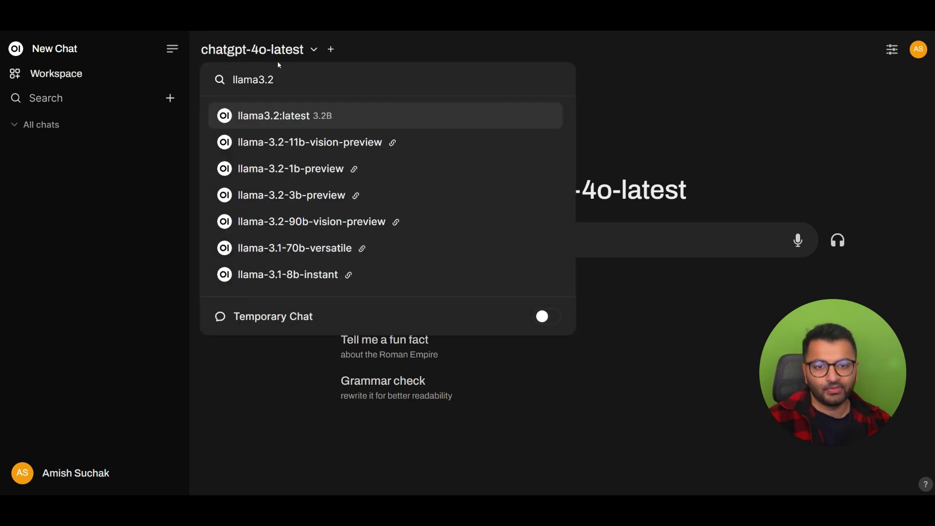
key("Return")
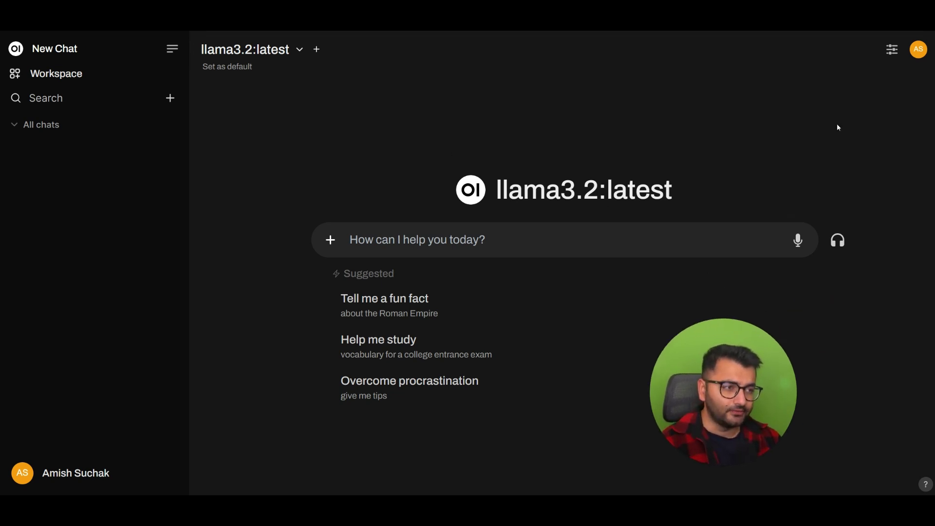
- Set the chat's system prompt to 'Respond to me like you are a parrot' in Chat Controls
left_click(889, 57)
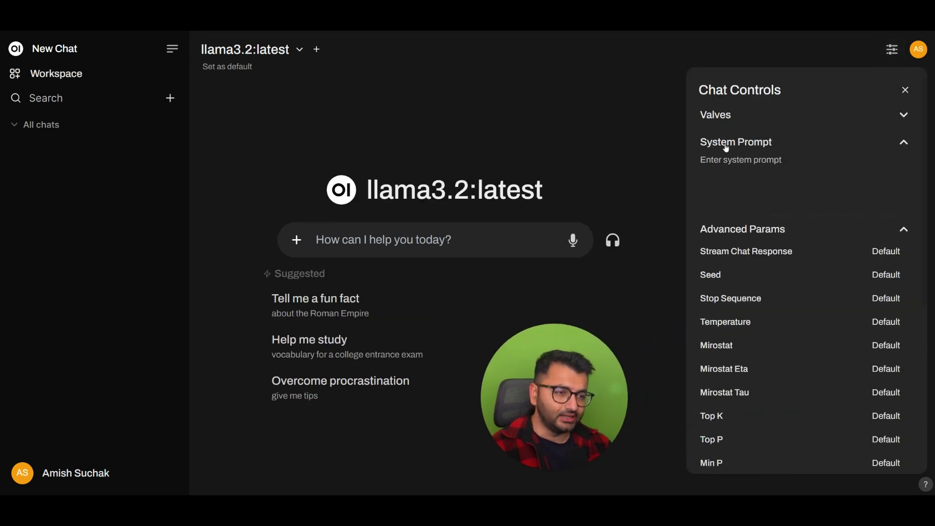
scroll(821, 253, "down", 5)
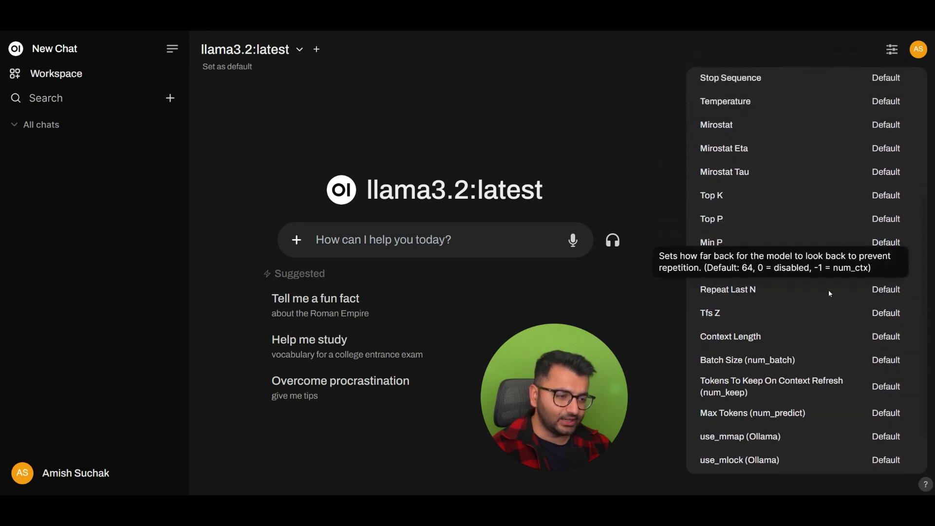
scroll(823, 273, "up", 5)
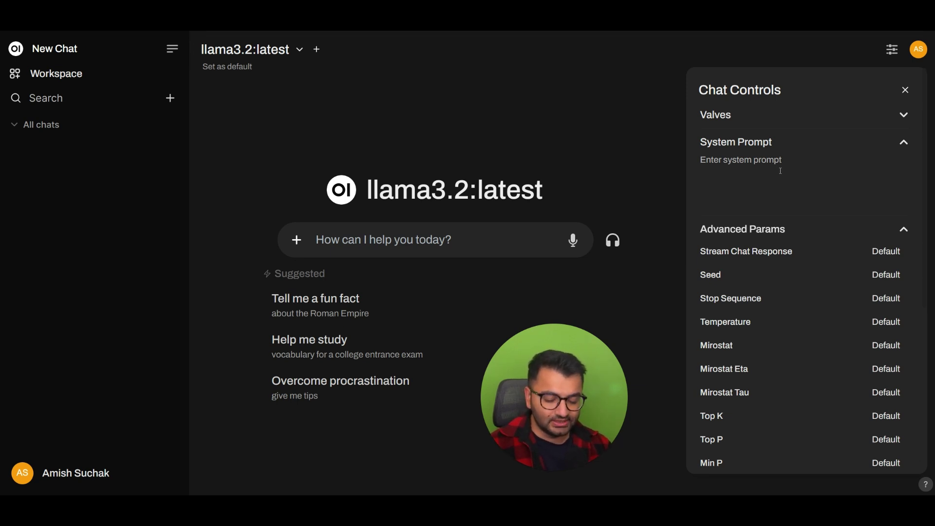
type("Respond to me like you are a parrot")
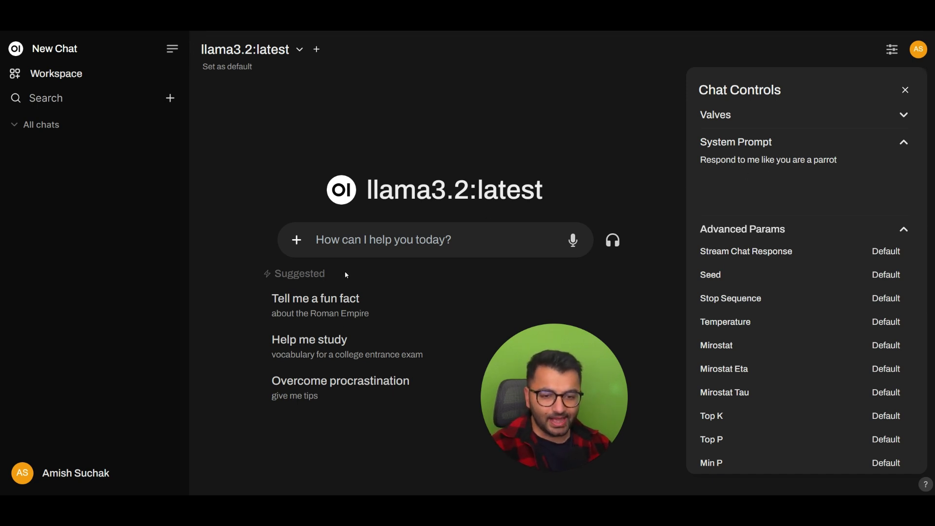
- Send the Roman Empire fun-fact suggestion and highlight the parrot-style reply
left_click(348, 305)
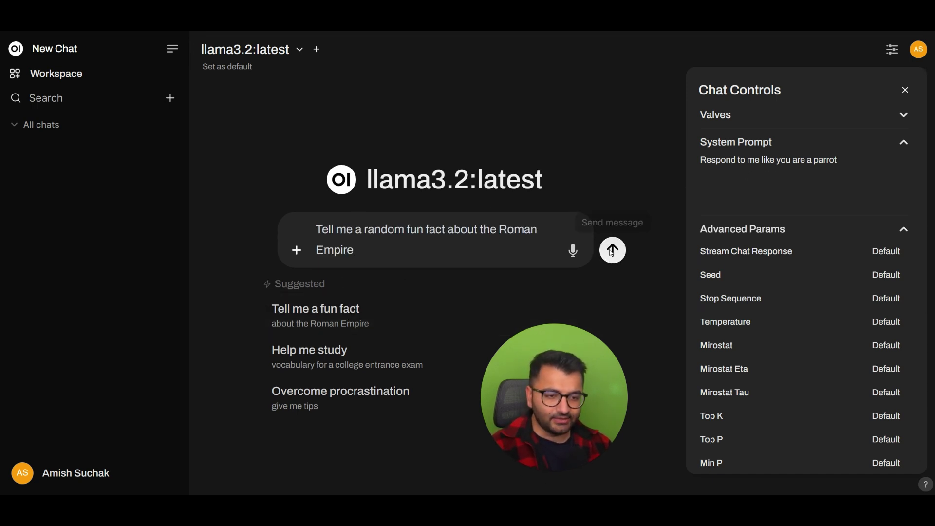
left_click(611, 249)
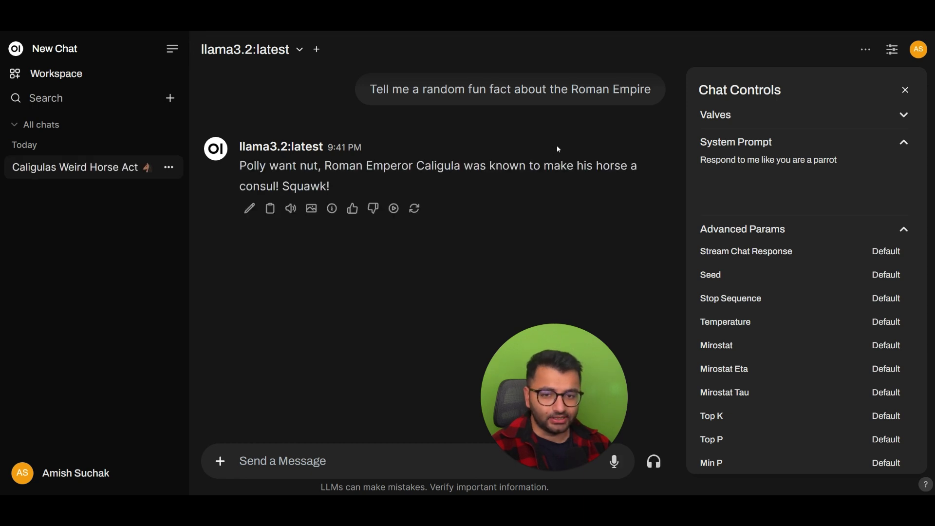
left_click_drag(238, 166, 380, 187)
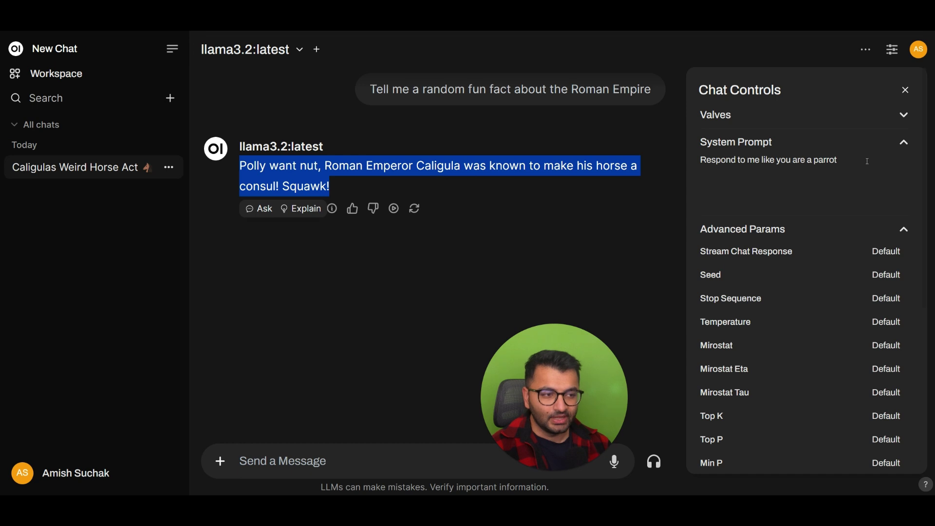
- Change 'parrot' to 'pirate' in the system prompt and resend the copied Roman Empire question
double_click(834, 161)
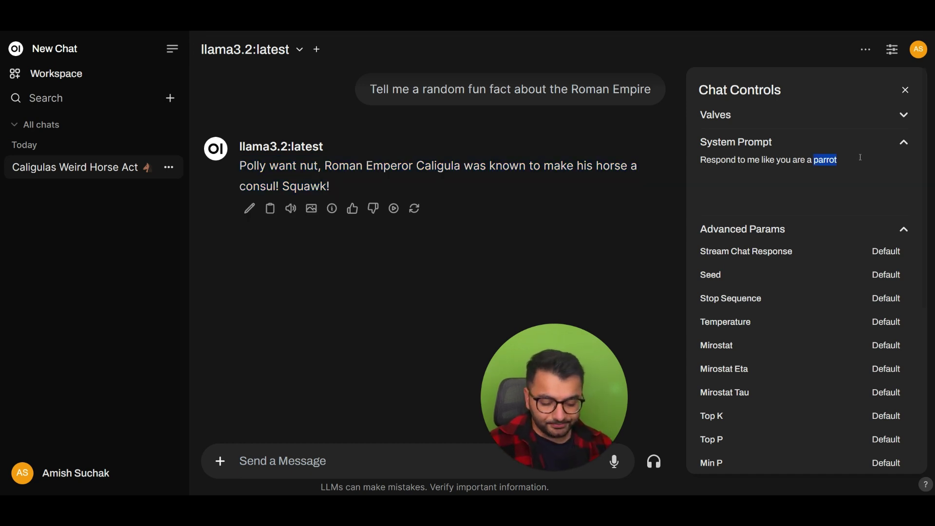
type("pirate")
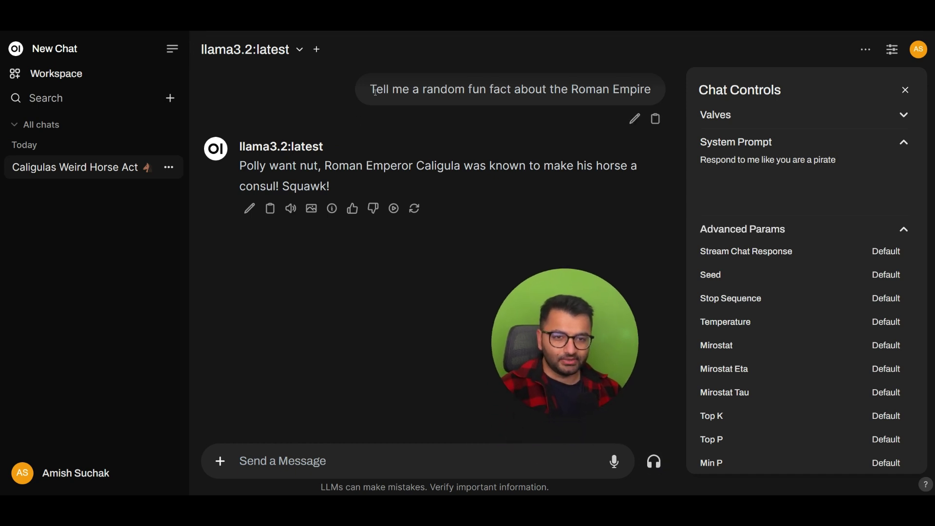
left_click_drag(370, 90, 655, 87)
key("ctrl+c")
left_click(447, 461)
key("ctrl+v")
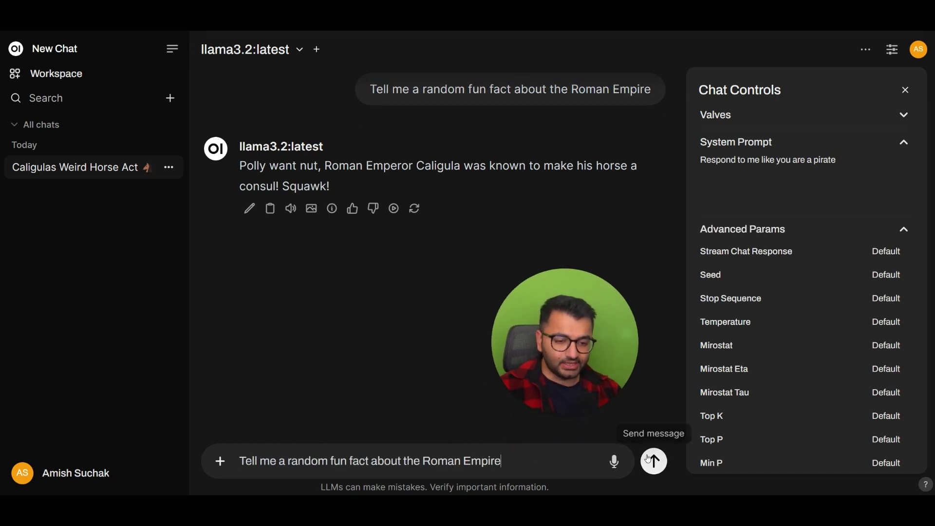
left_click(653, 460)
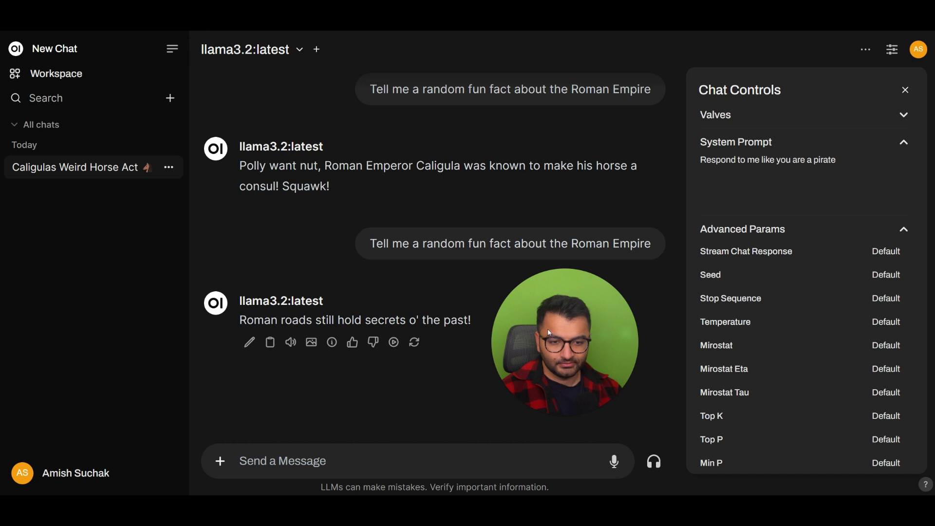
- Highlight the pirate reply, then delete the entire system prompt
left_click_drag(233, 322, 479, 318)
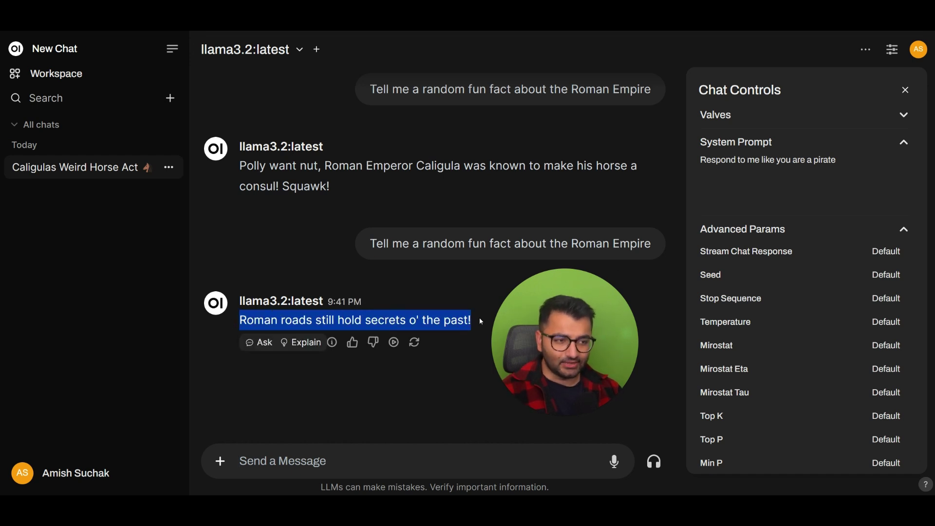
left_click(854, 150)
key("ctrl+a")
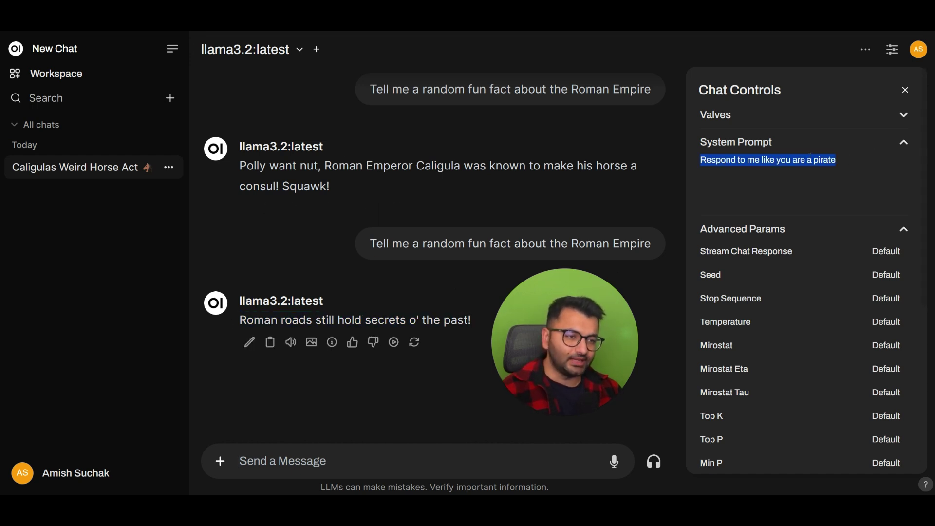
key("BackSpace")
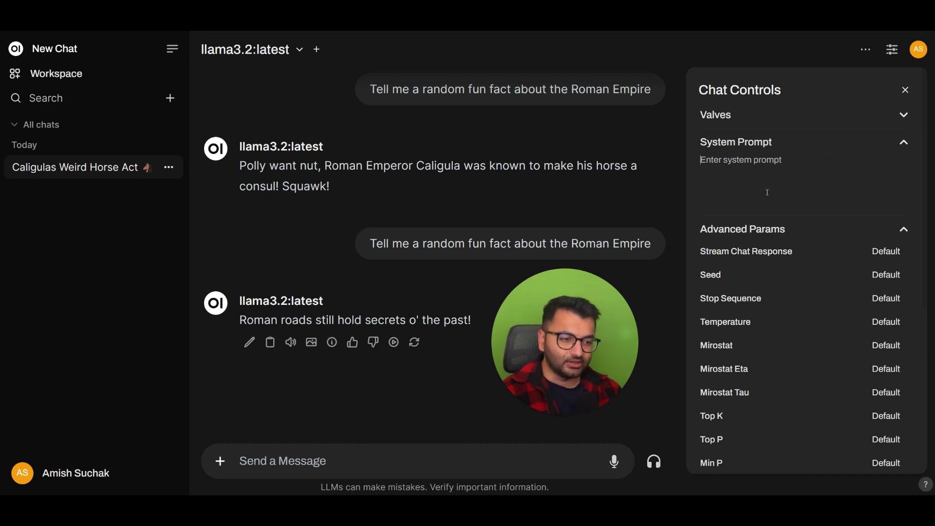
scroll(831, 292, "down", 3)
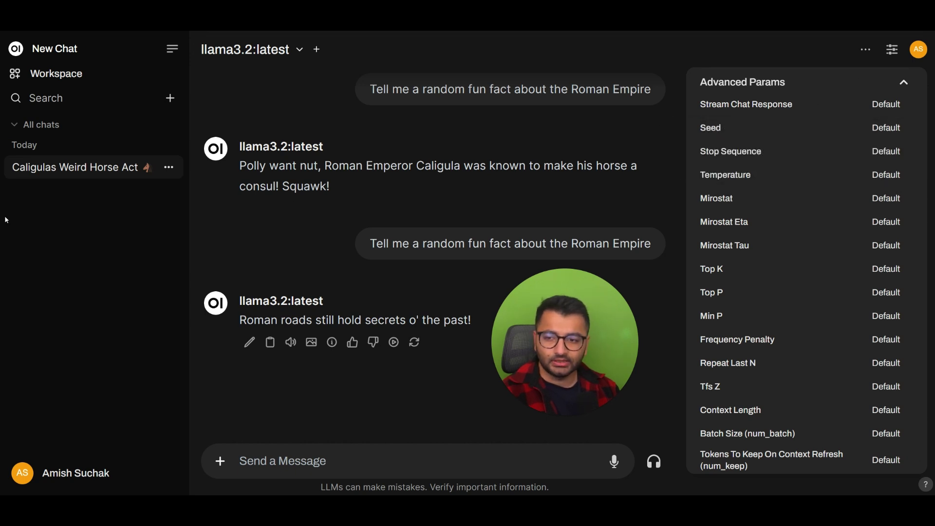
- Start a new custom model in Workspace > Models with anthropic/claude-3.5-sonnet as base model
left_click(87, 81)
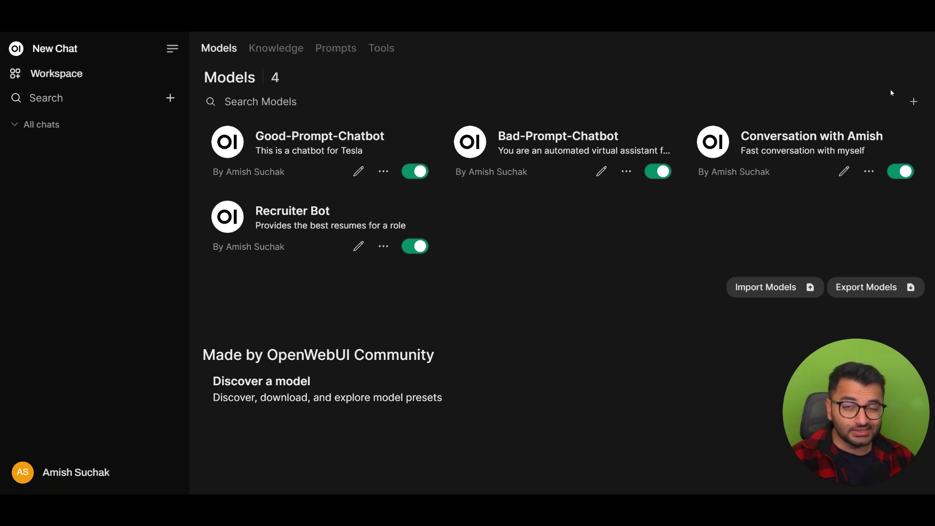
left_click(912, 102)
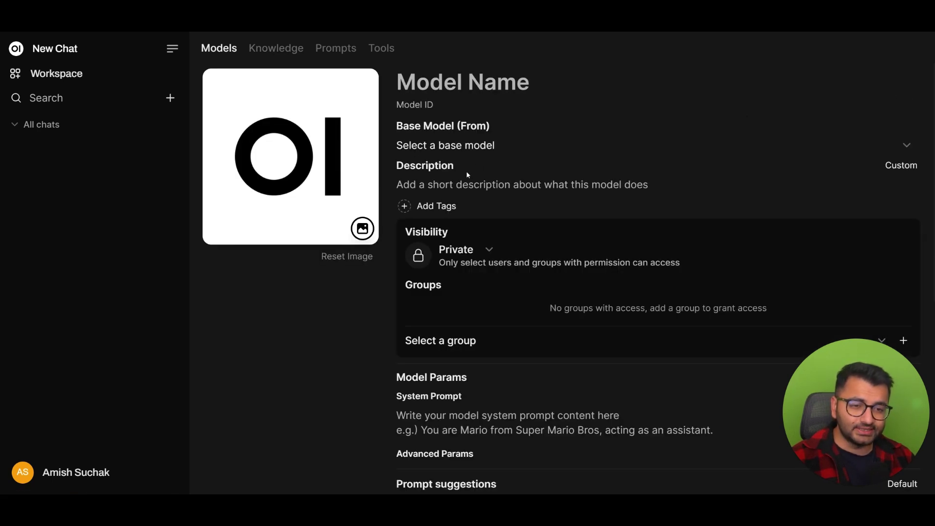
left_click(455, 145)
left_click(450, 207)
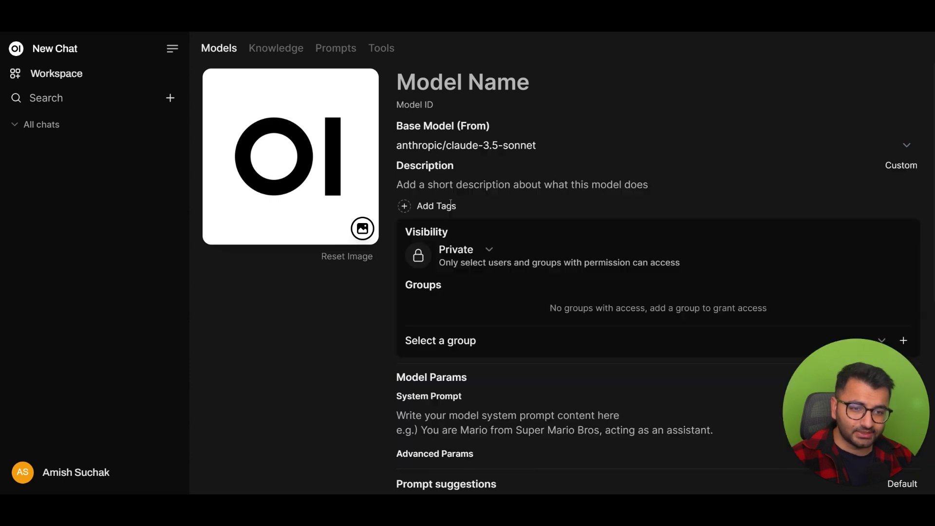
- Review the system prompt and Advanced Params, then attempt Save & Create
scroll(603, 172, "down", 3)
left_click(451, 302)
scroll(623, 259, "down", 4)
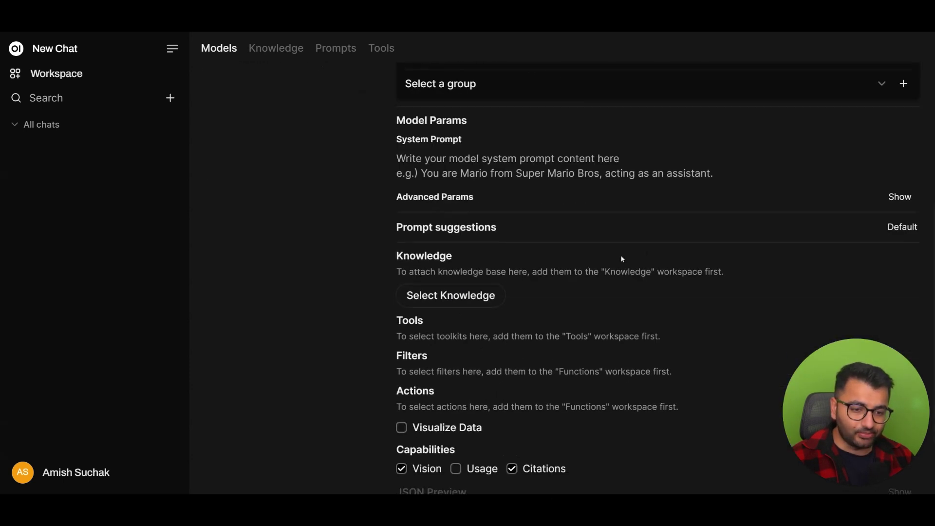
left_click(896, 197)
left_click(900, 205)
scroll(513, 211, "down", 2)
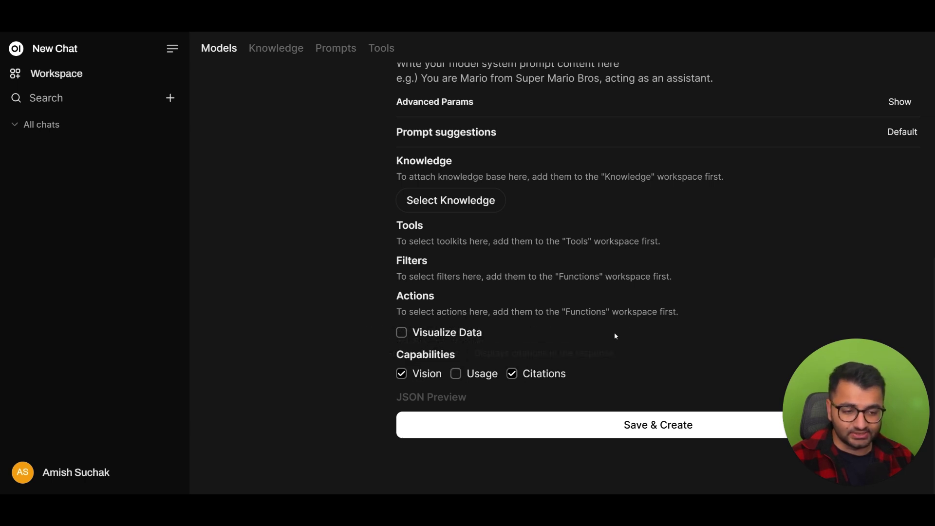
left_click(592, 422)
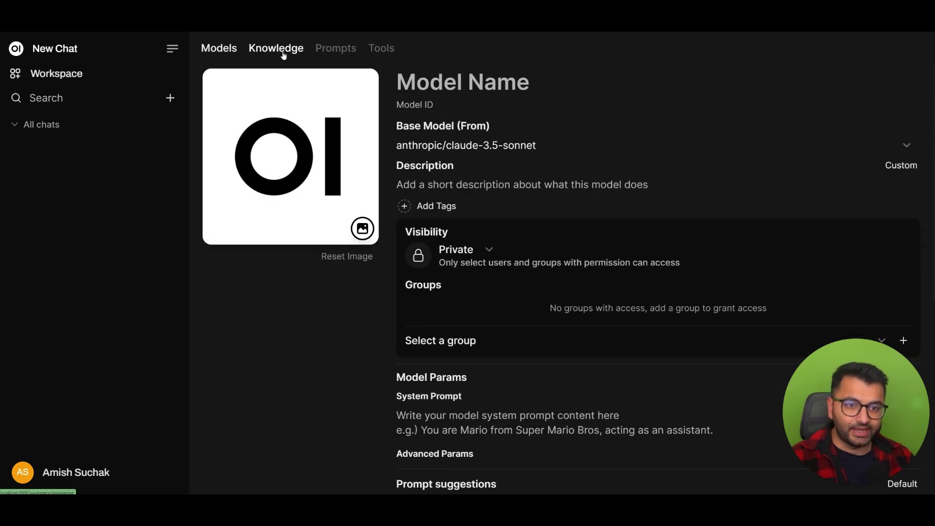
- View the Knowledge workspace, then open a new chat with chatgpt-4o-latest
left_click(278, 49)
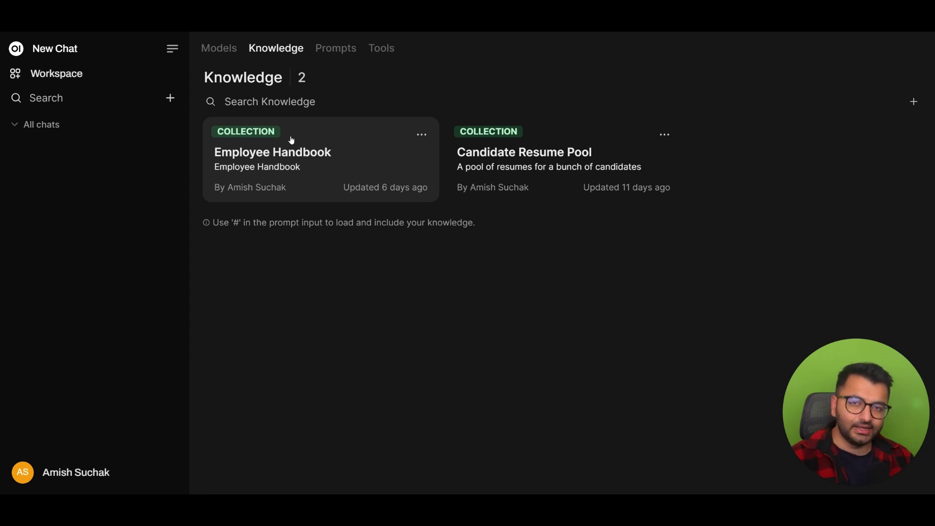
left_click(85, 49)
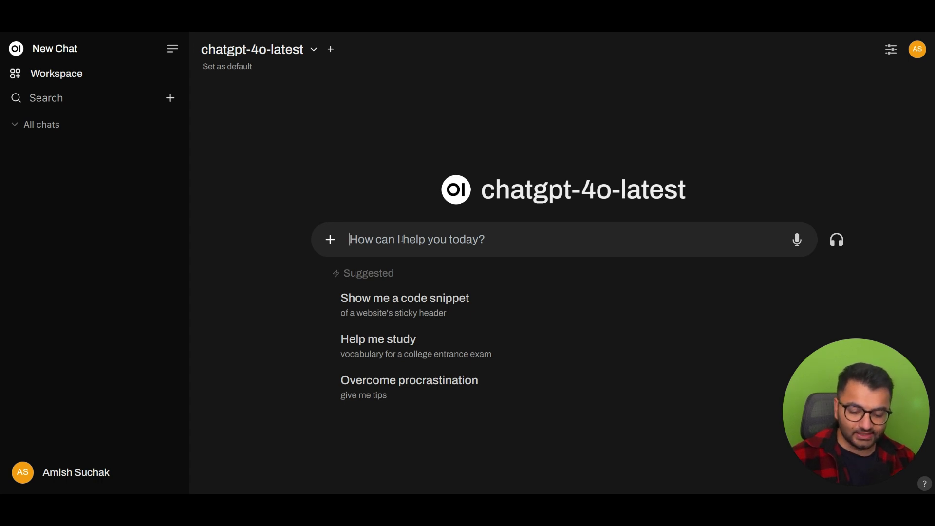
- Attach the Candidate Resume Pool collection to the message using #
type("#")
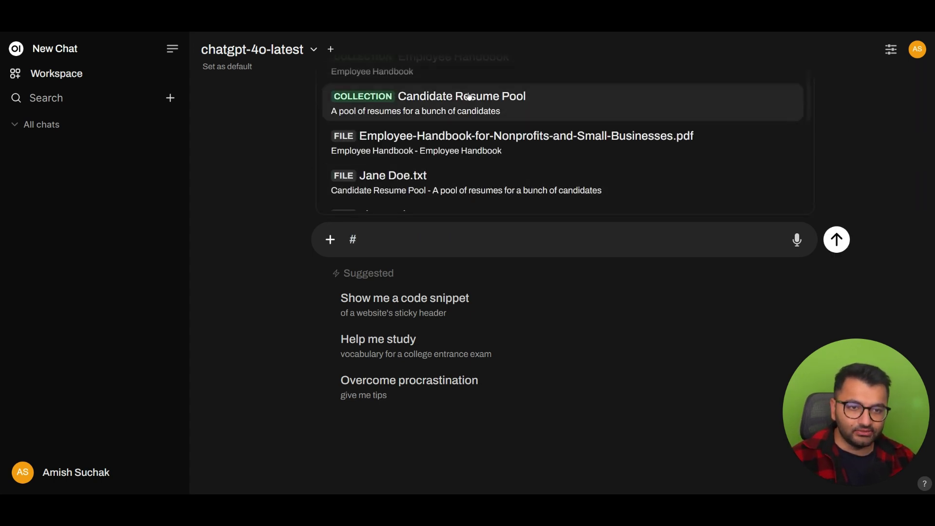
scroll(505, 146, "down", 3)
scroll(504, 159, "down", 1)
scroll(418, 175, "up", 5)
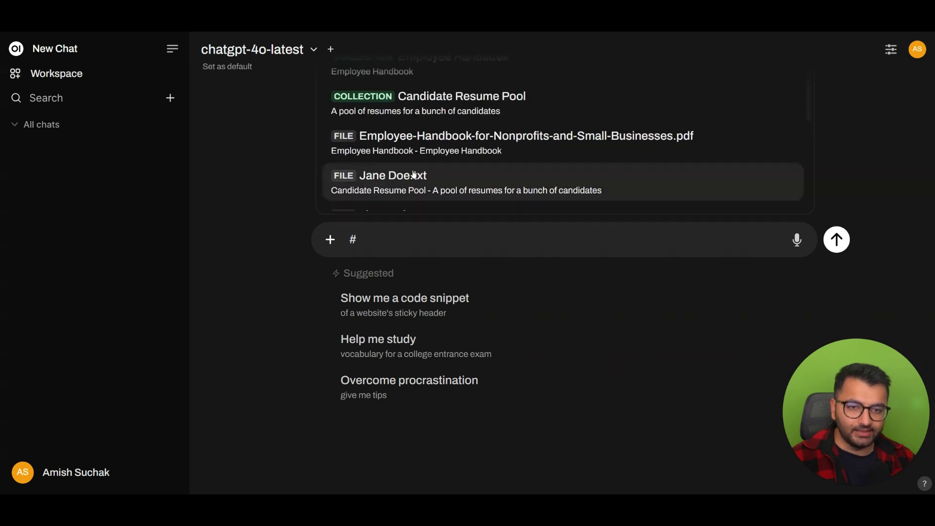
left_click(404, 100)
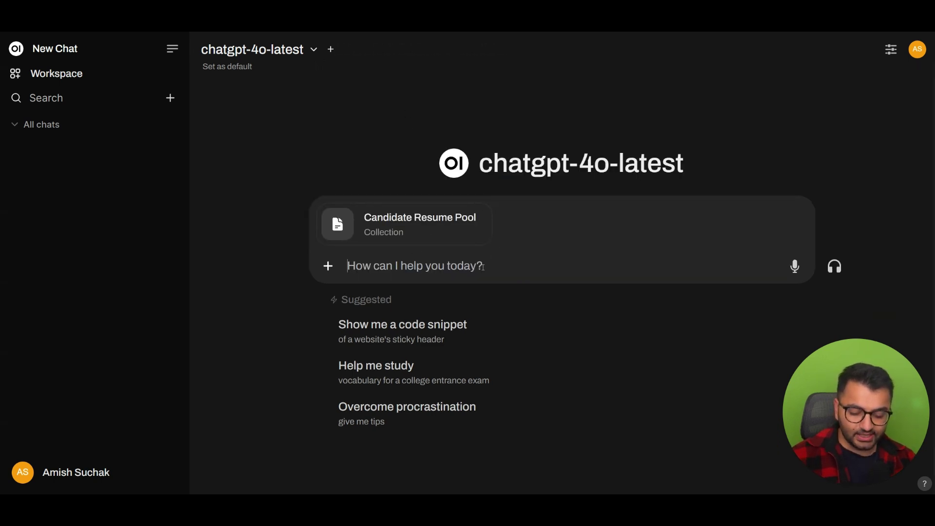
- Ask 'I want to hire someone with sql experience' and highlight part of the cited answer
key("Caps_Lock")
type("I")
key("Caps_Lock")
type("want to hire someti")
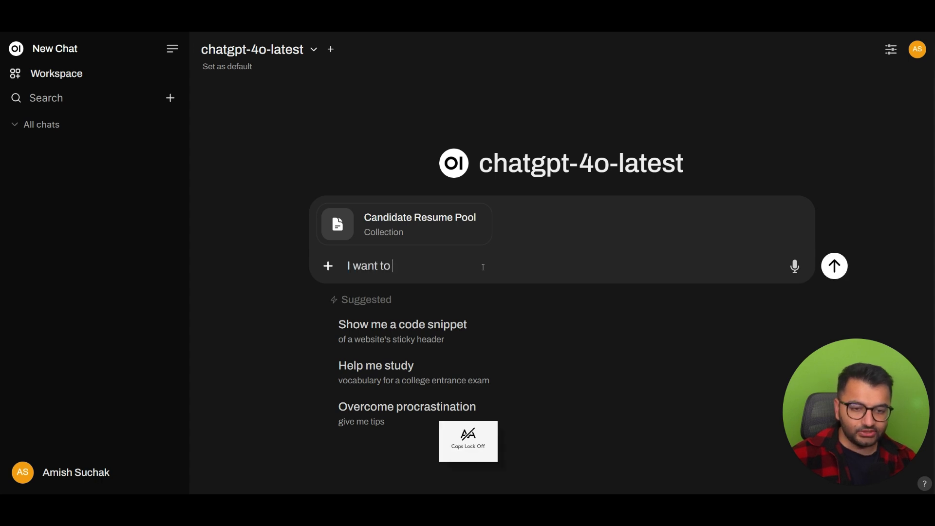
key("BackSpace")
key("BackSpace")
type("one with ")
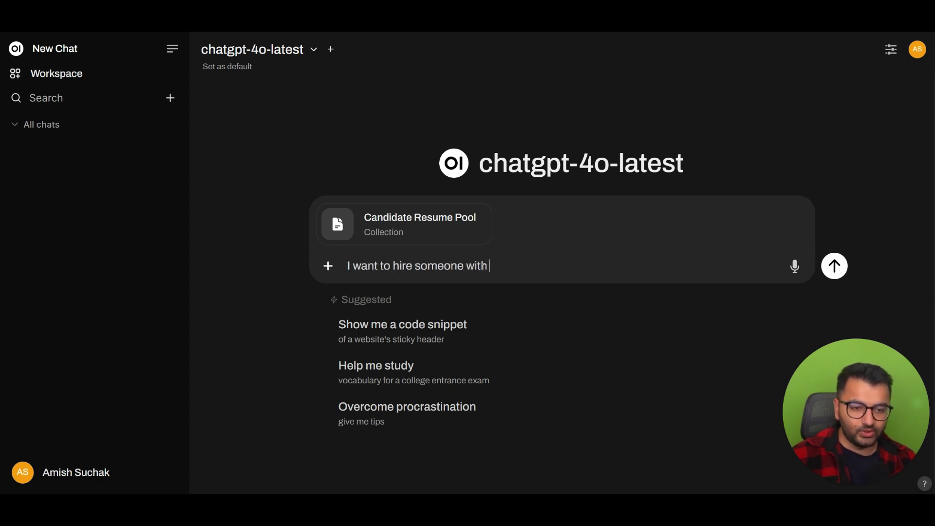
type("sql ewxperience")
key("Return")
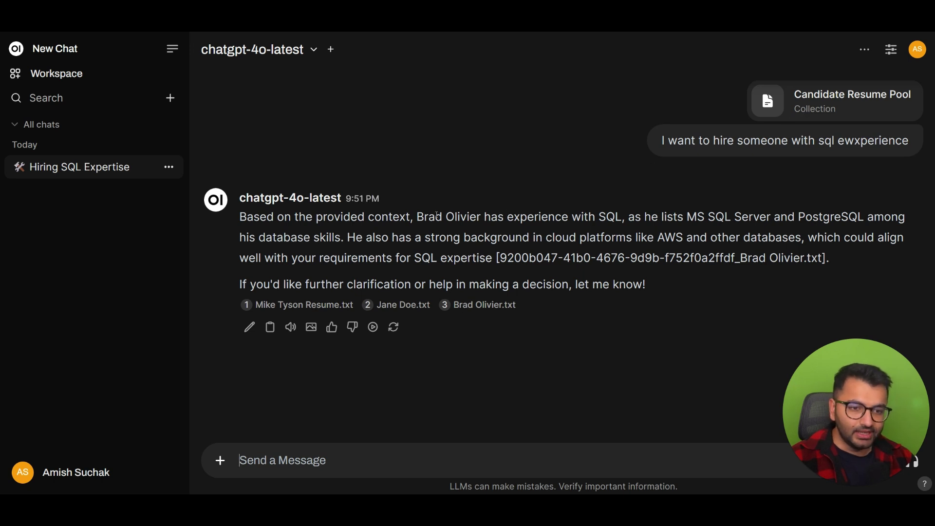
left_click_drag(415, 218, 877, 228)
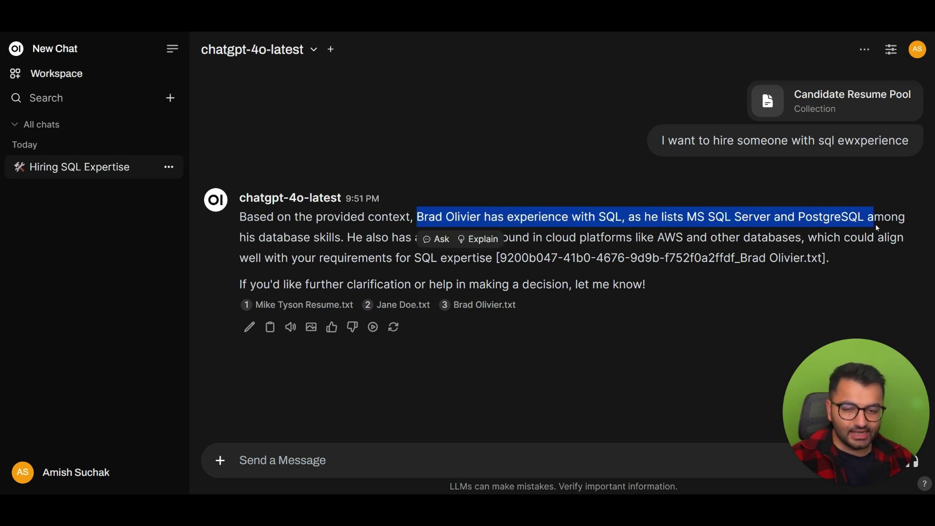
- Go to Workspace > Knowledge, browse the Candidate Resume Pool files, and return to the collection list
left_click(80, 53)
left_click(71, 76)
left_click(292, 47)
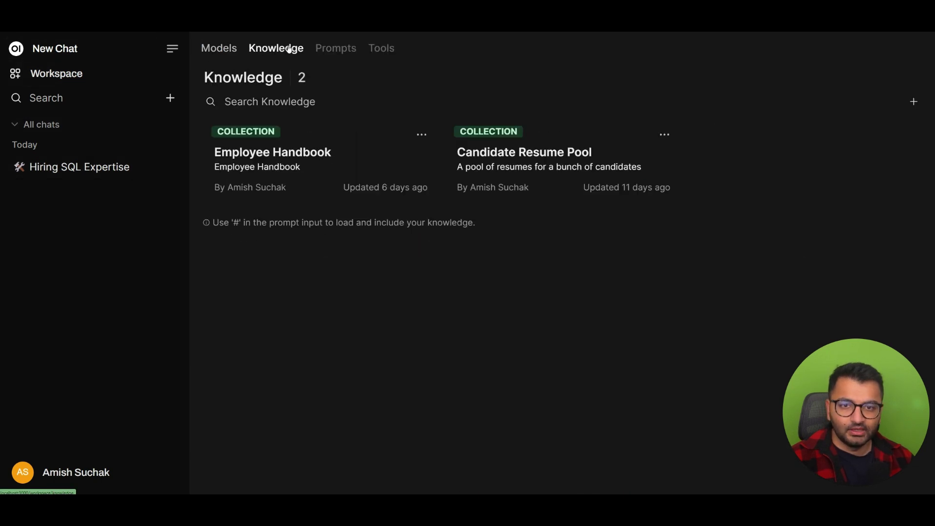
left_click(531, 170)
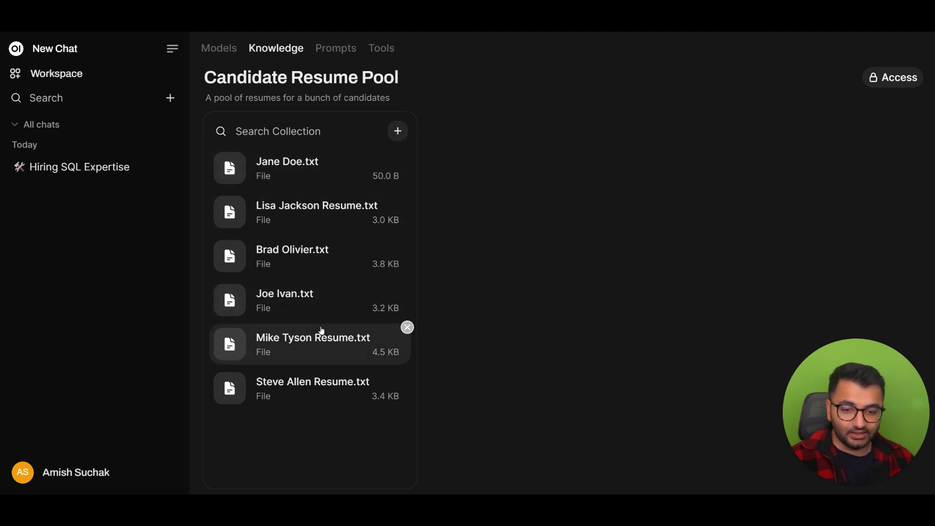
left_click(265, 51)
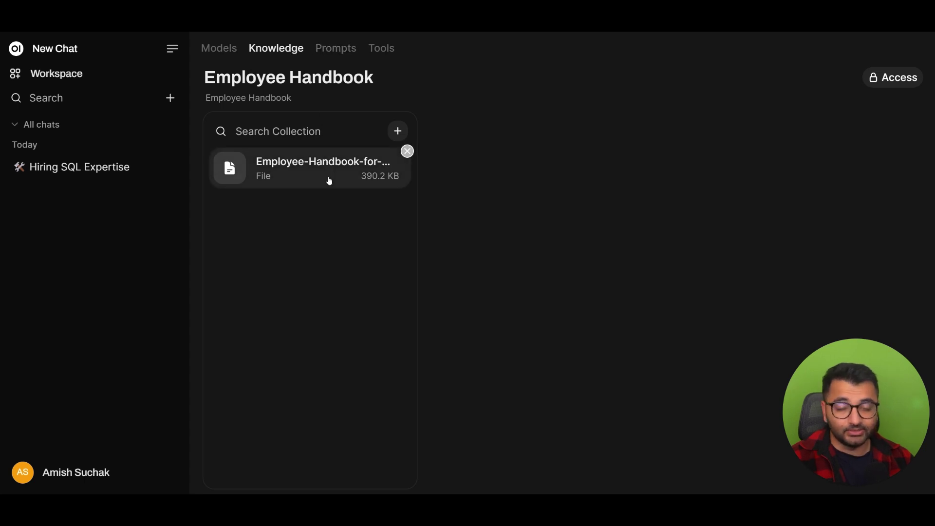
left_click(268, 47)
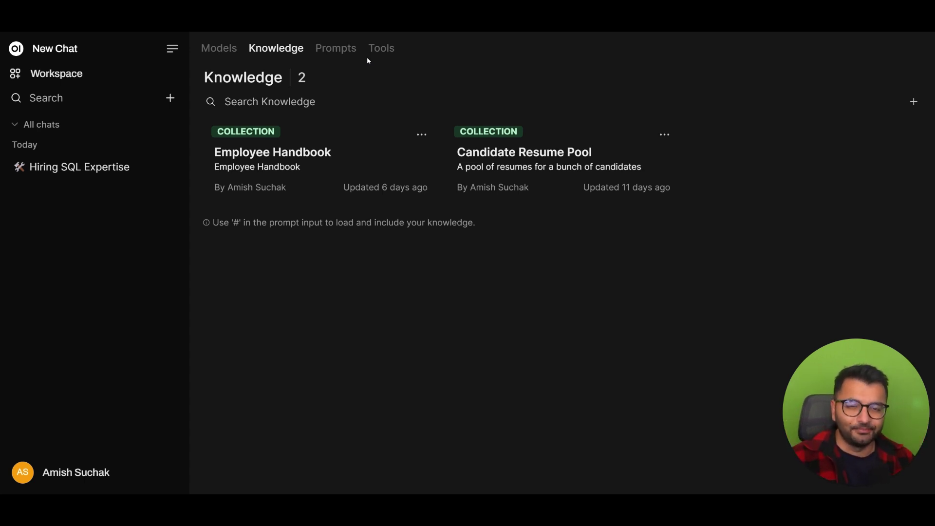
- Read the Cover-letter-prompt's content under Prompts, then open a new chat
left_click(337, 48)
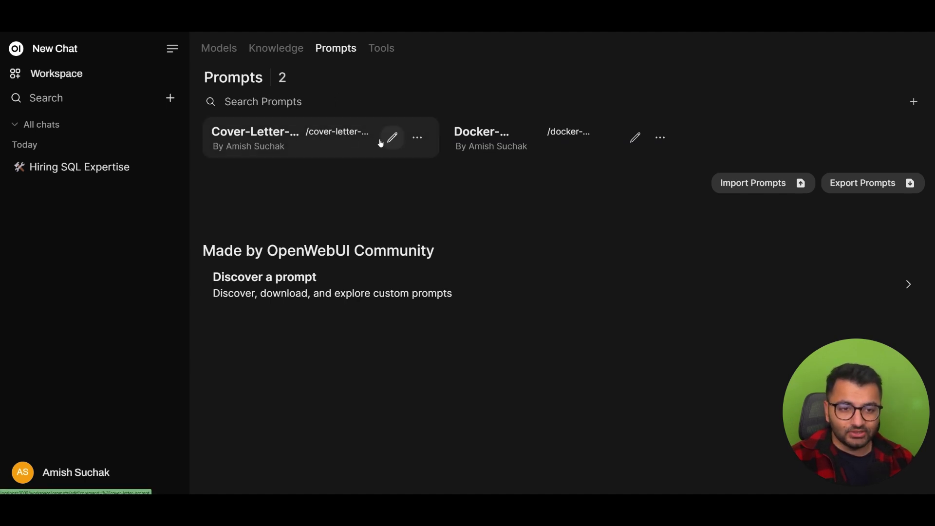
left_click(338, 144)
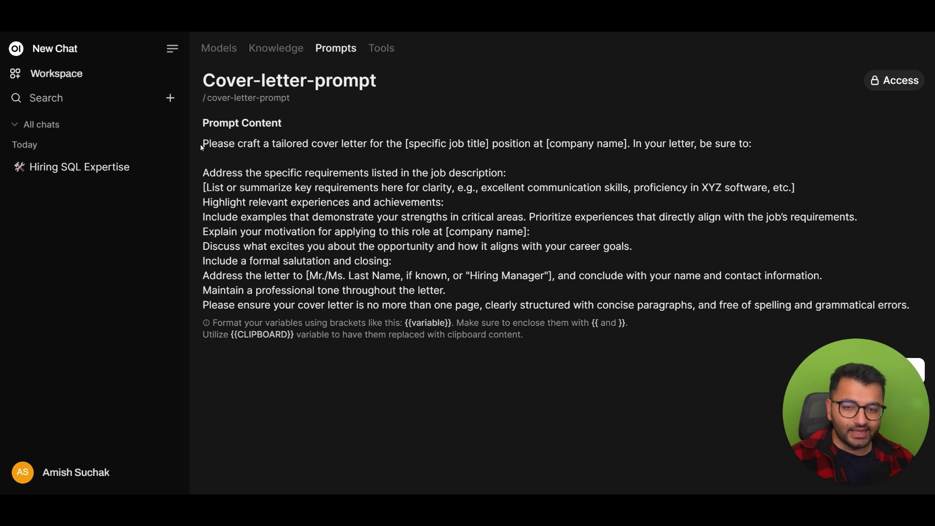
left_click_drag(202, 145, 688, 323)
left_click(687, 319)
left_click(94, 50)
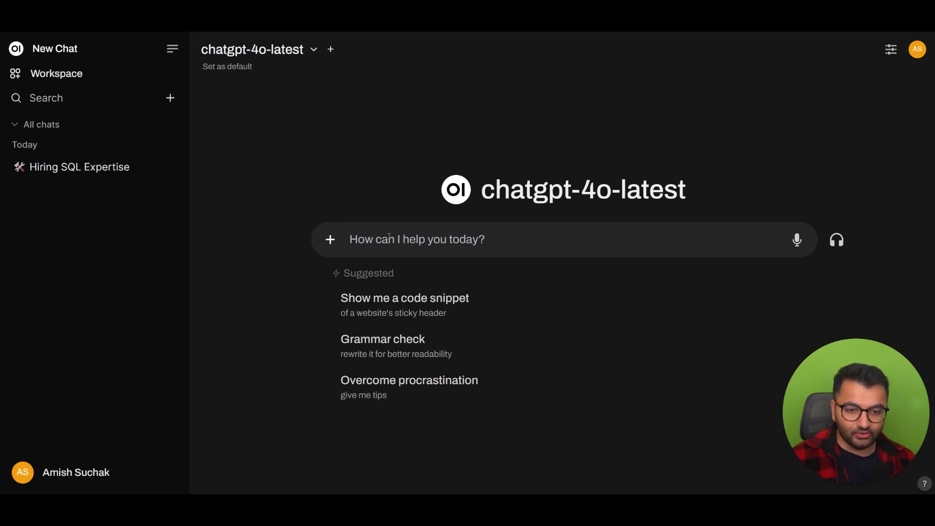
- Insert the /cover-letter-prompt into the chat with the job title set to 'data scientist'
type("/")
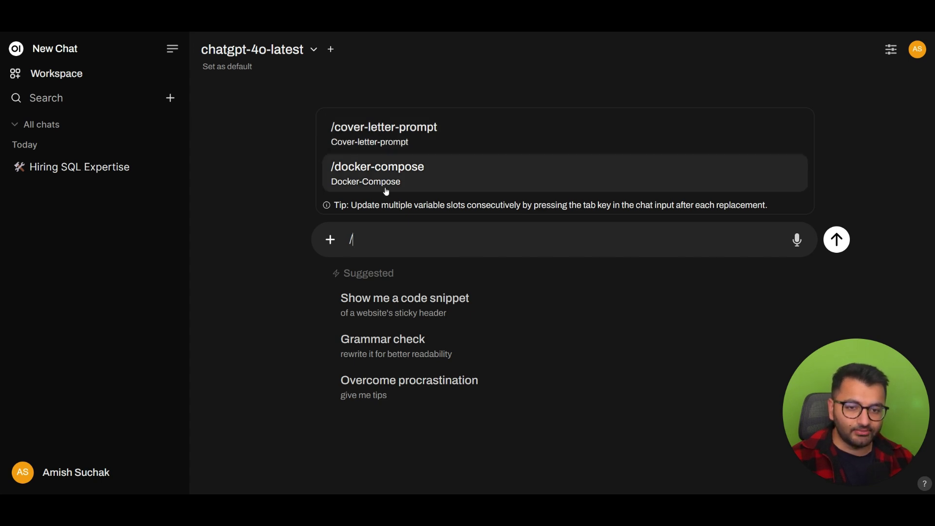
left_click(386, 130)
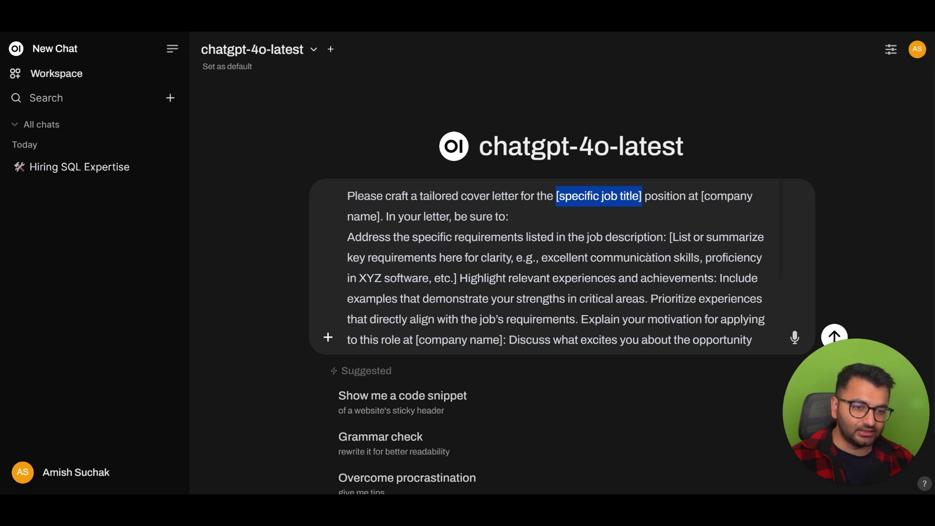
type("data s")
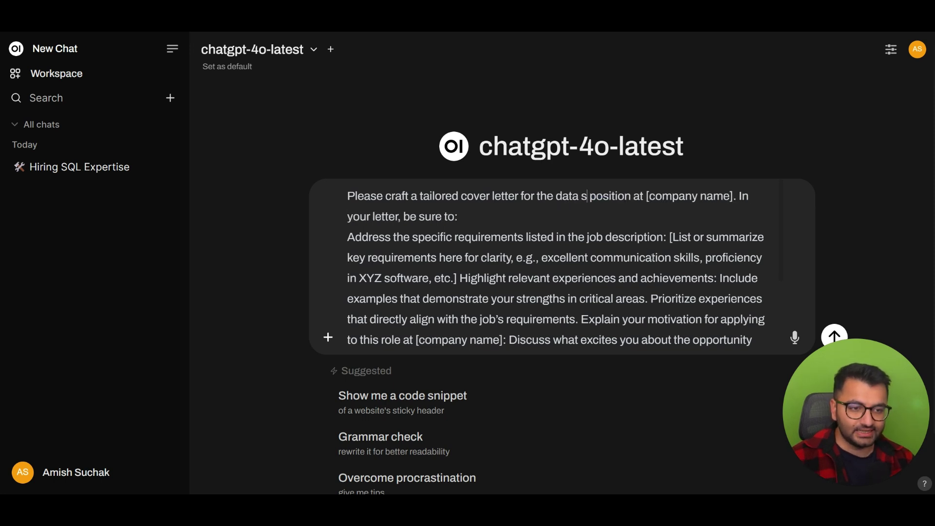
type("cientist")
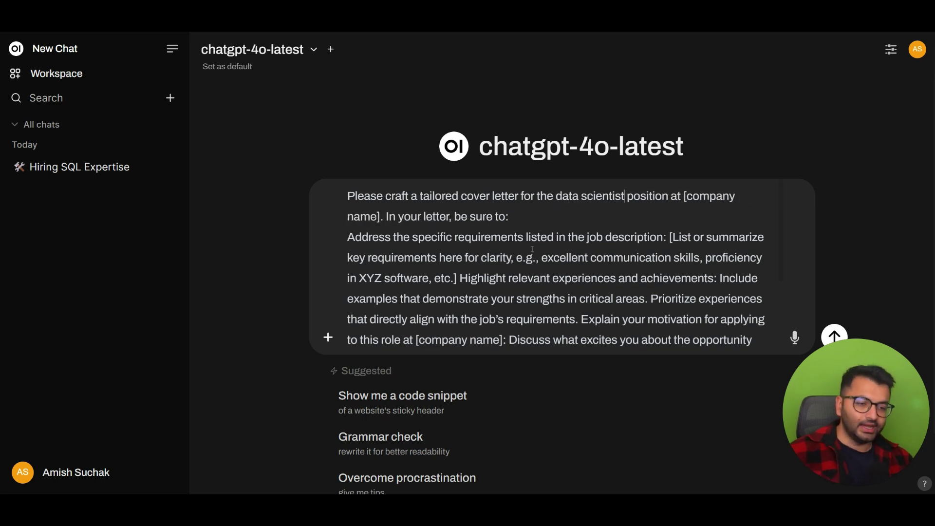
- Go back to the Workspace to reach the saved prompts
left_click_drag(539, 258, 612, 319)
left_click(613, 320)
left_click(51, 51)
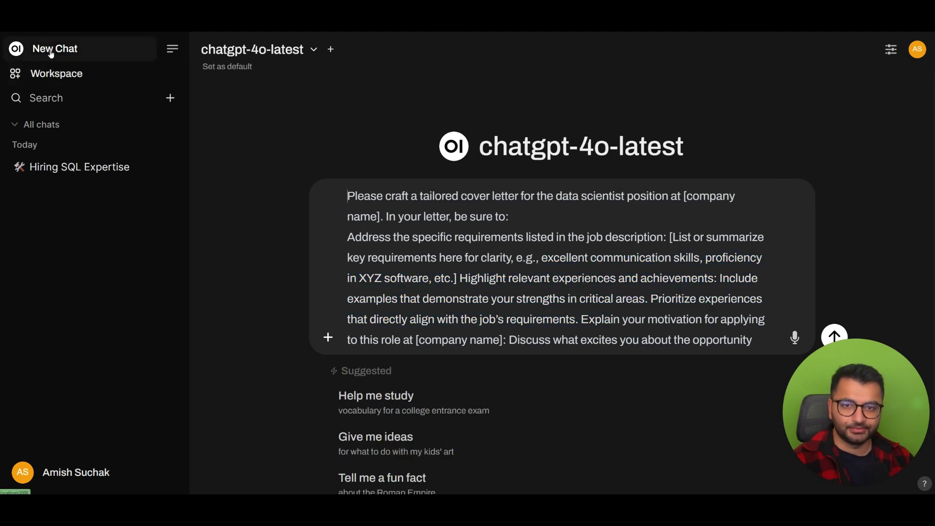
left_click(65, 74)
- Move from the Prompts list to Tools and show all community tools
left_click(343, 49)
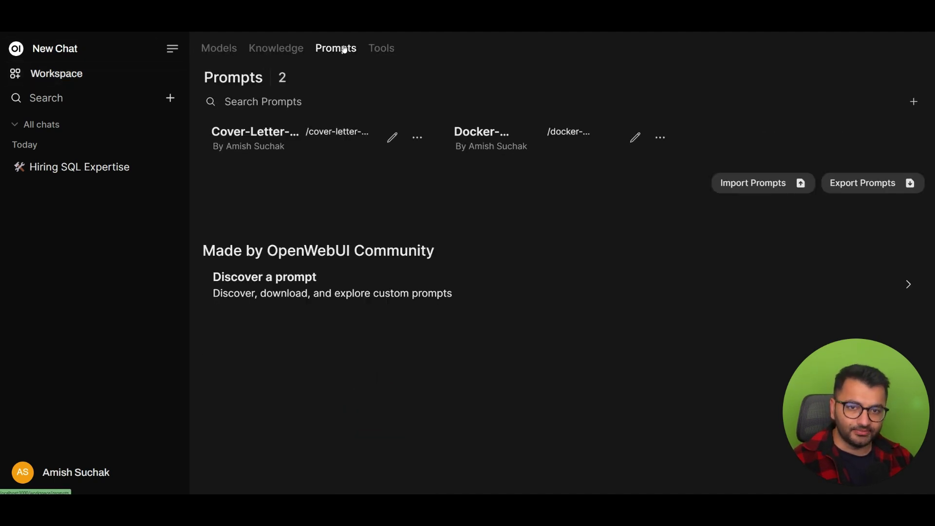
left_click(394, 51)
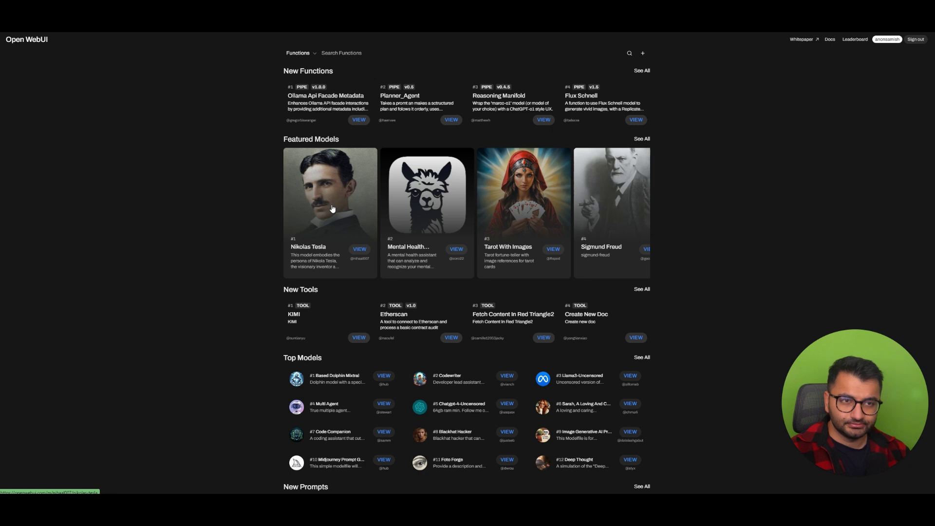
left_click(642, 288)
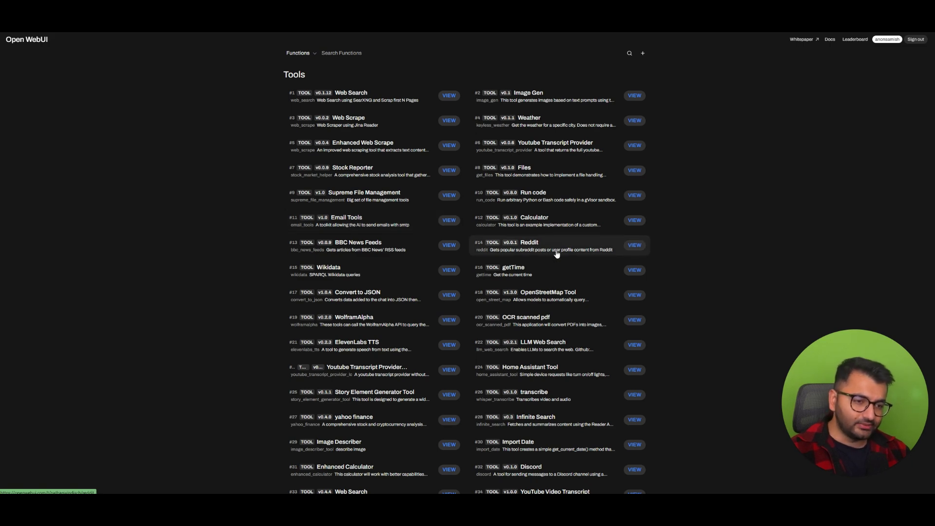
- Open the community Reddit tool's page and review its code
left_click(581, 251)
scroll(410, 214, "down", 5)
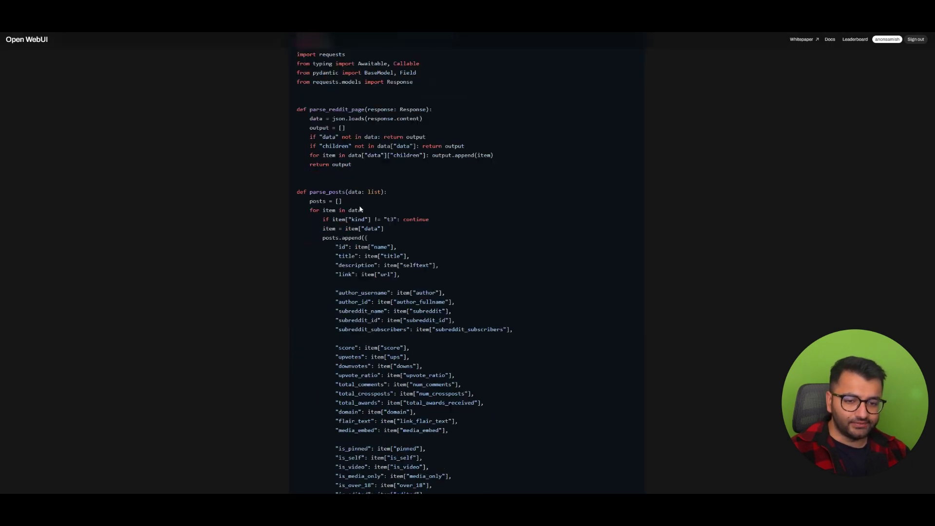
scroll(457, 193, "up", 2)
scroll(457, 193, "up", 3)
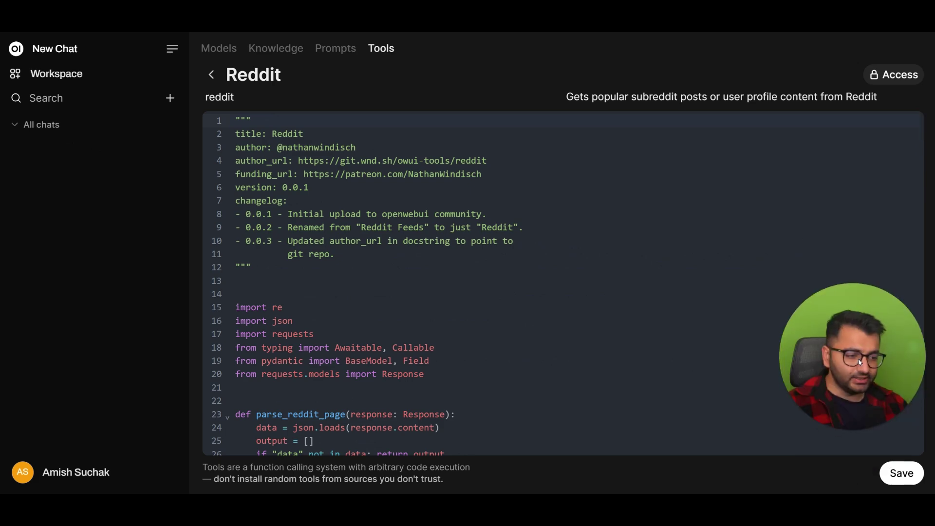
- Save the Reddit tool code and confirm the warning to create the tool
scroll(670, 363, "down", 20)
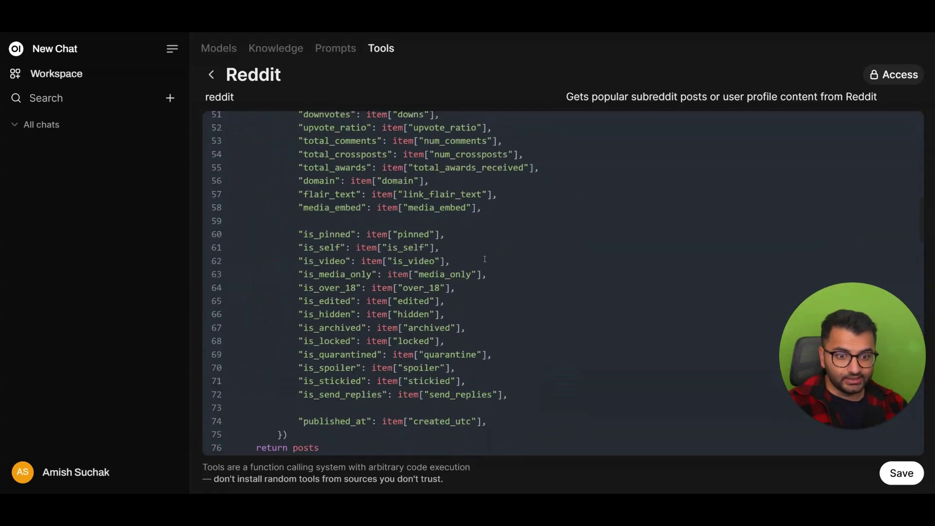
left_click(899, 473)
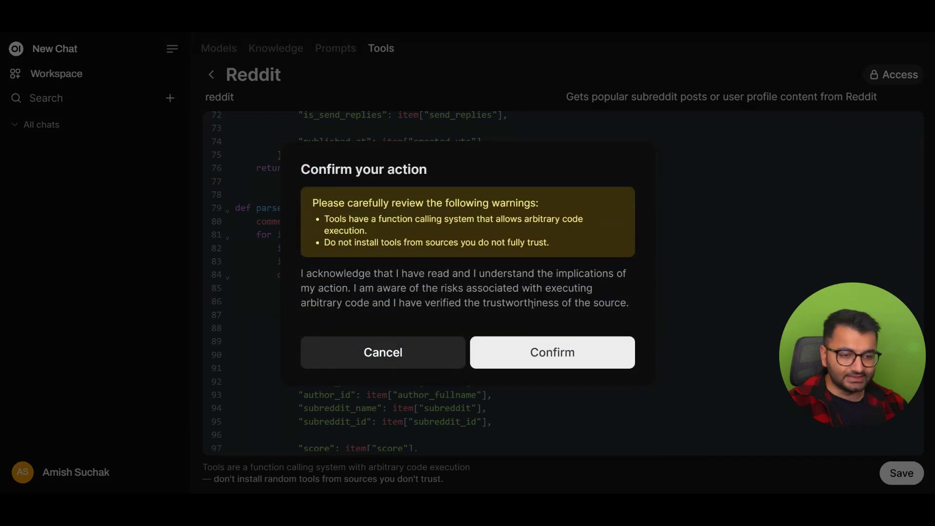
left_click(527, 354)
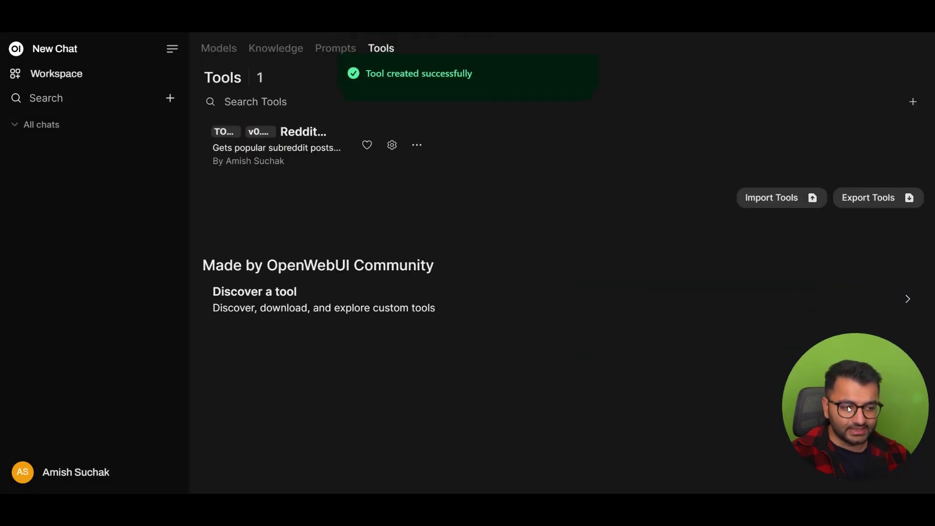
left_click(417, 146)
- Start a new chatgpt-4o-latest chat with the Reddit tool enabled
left_click(57, 48)
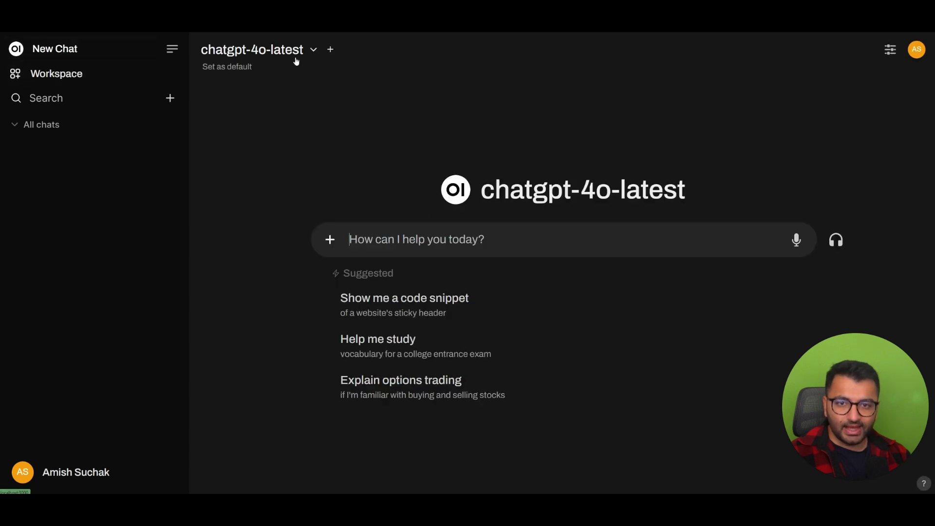
left_click(329, 240)
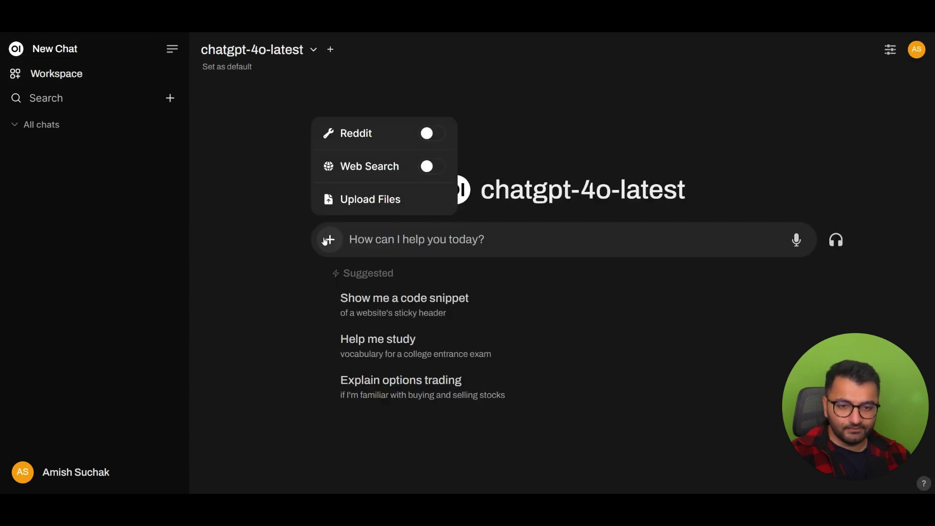
left_click(430, 136)
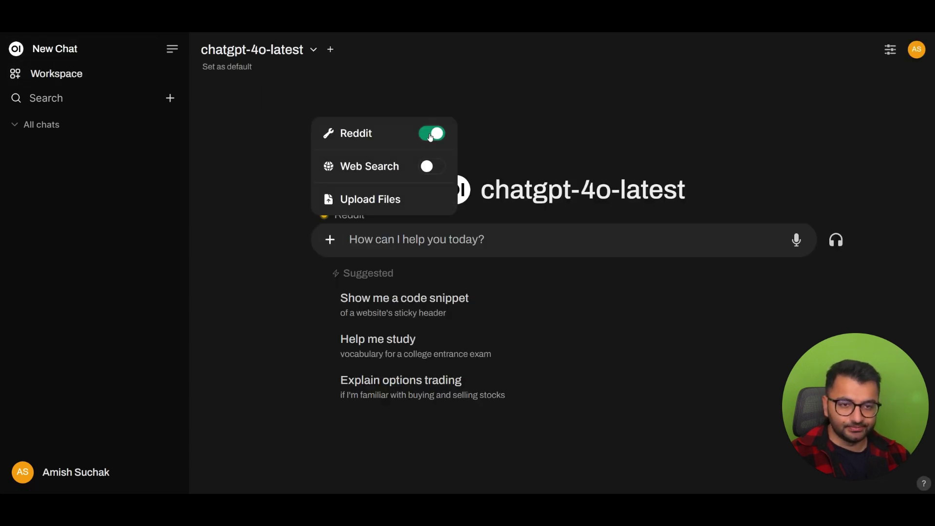
left_click(544, 100)
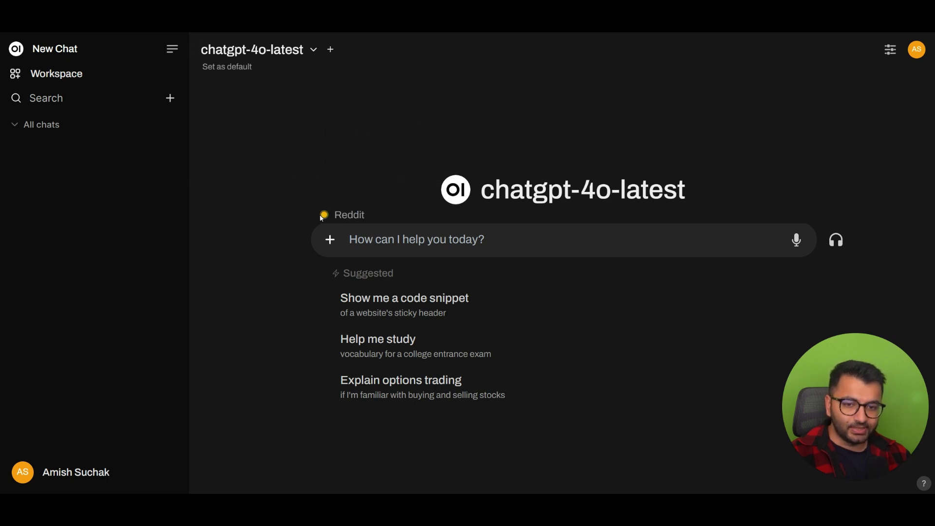
- Paste and send the request for top r/datascience posts
mouse_move(346, 216)
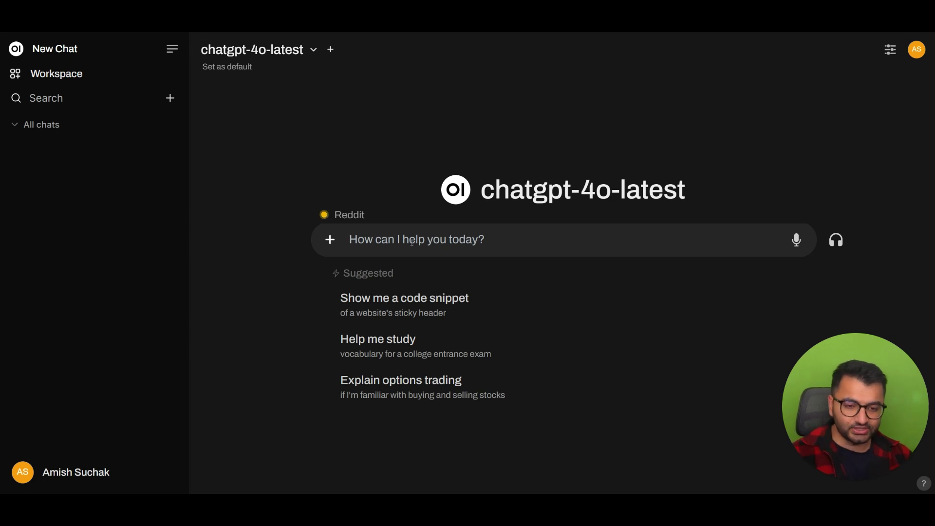
type("11/27 top posts from r/datascience")
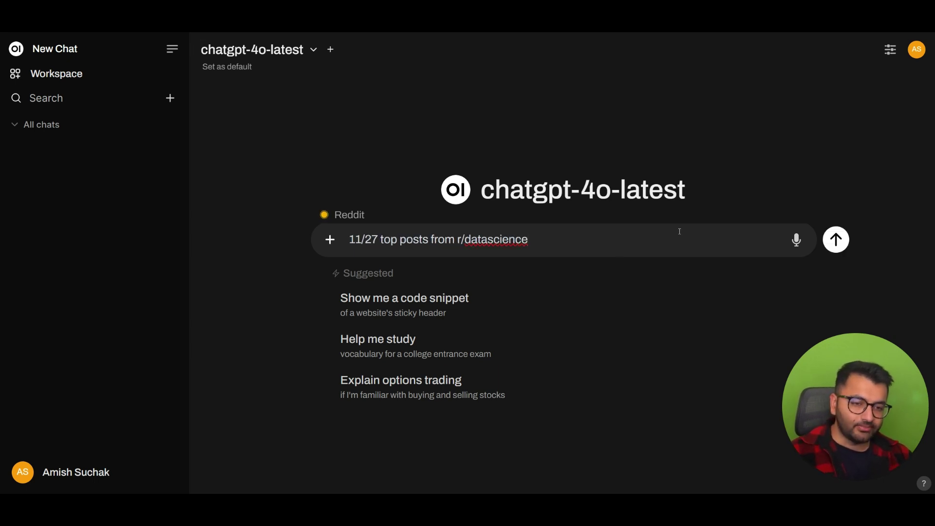
left_click(836, 239)
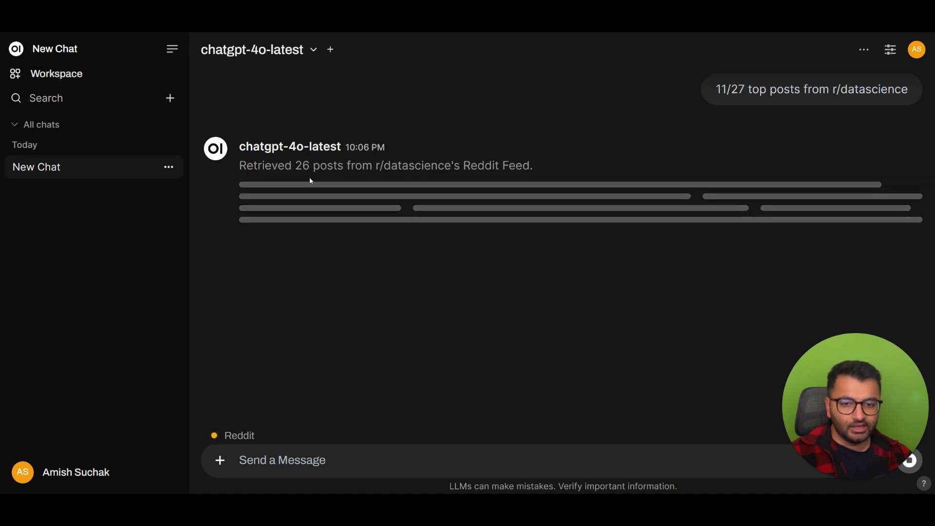
left_click_drag(272, 166, 510, 170)
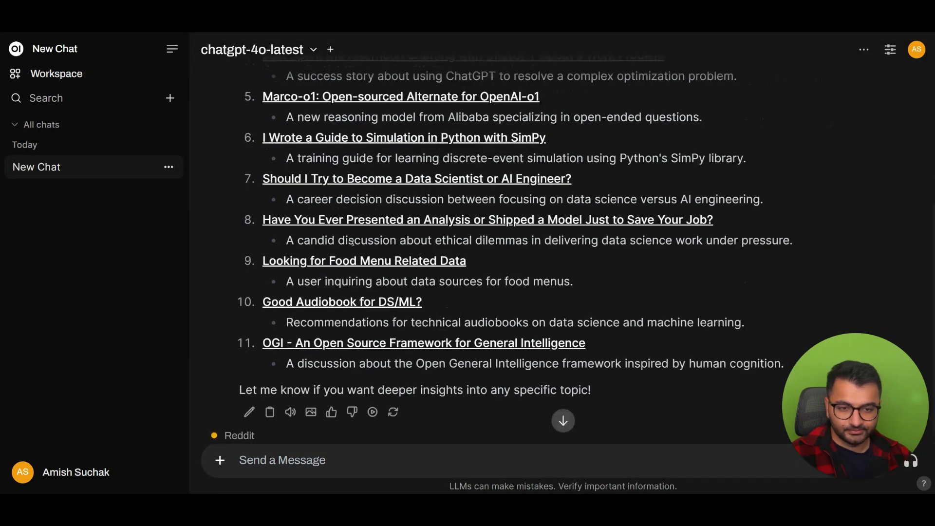
scroll(353, 242, "up", 5)
scroll(338, 245, "up", 1)
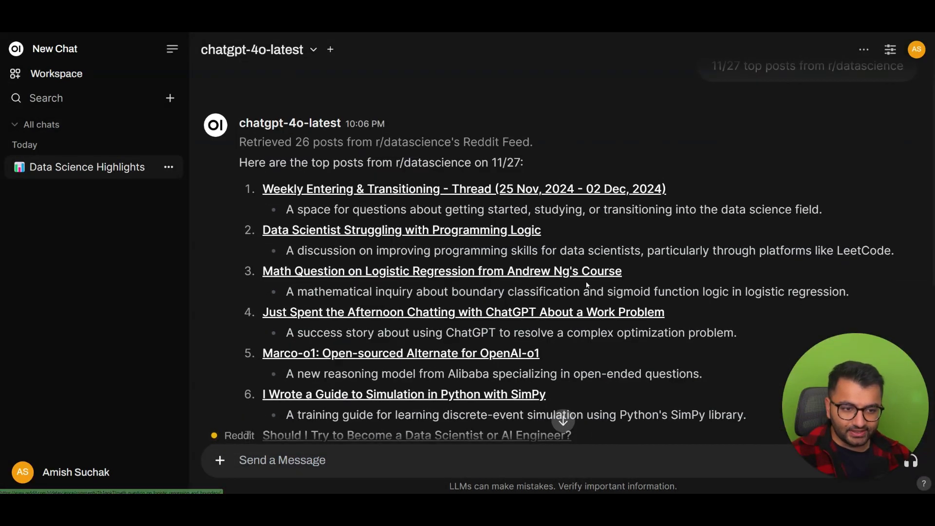
- Ask 'elaborate on this post :' with the copied item 3 text pasted in
left_click_drag(850, 292, 262, 272)
key("ctrl+c")
left_click(369, 463)
type("elaborate")
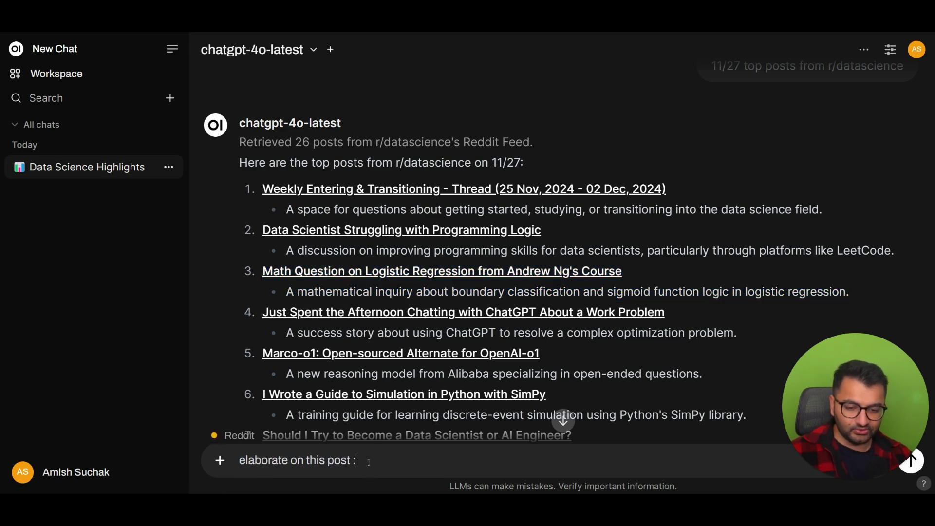
type(" on this post :")
key("ctrl+v")
key("Return")
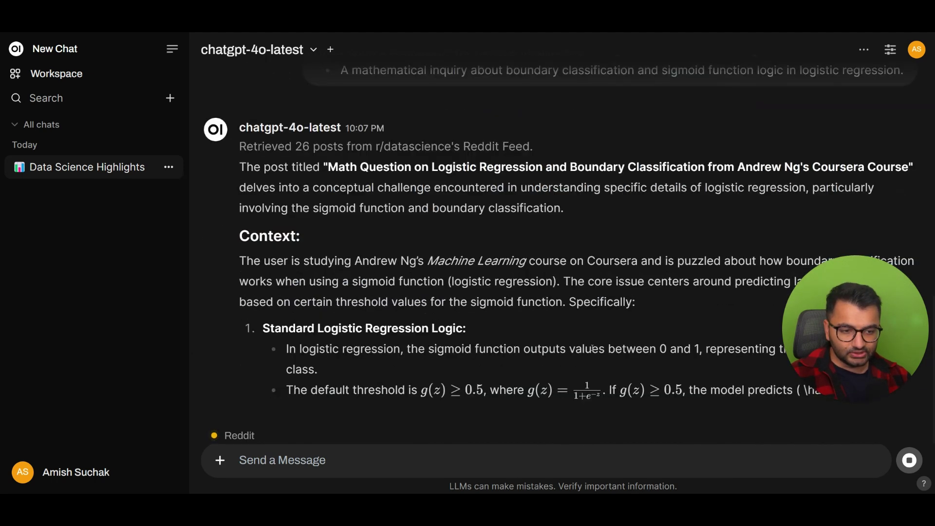
- Review the logistic regression answer, then turn the Reddit tool off
scroll(385, 300, "up", 3)
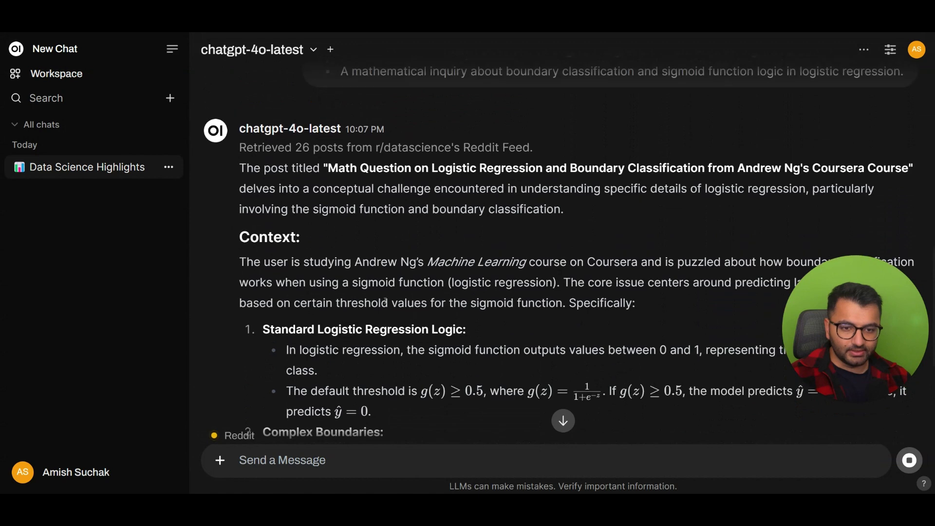
scroll(334, 280, "down", 10)
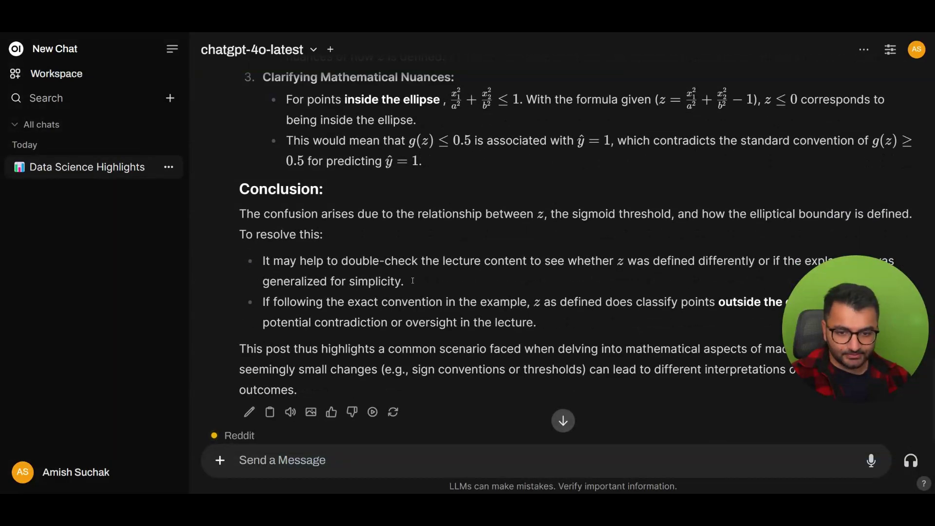
scroll(413, 280, "up", 2)
scroll(413, 280, "up", 6)
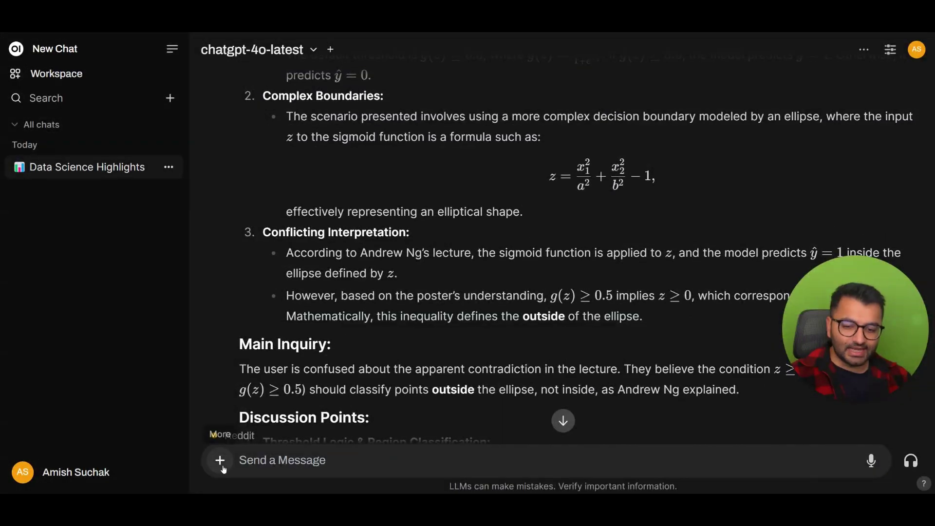
left_click(219, 459)
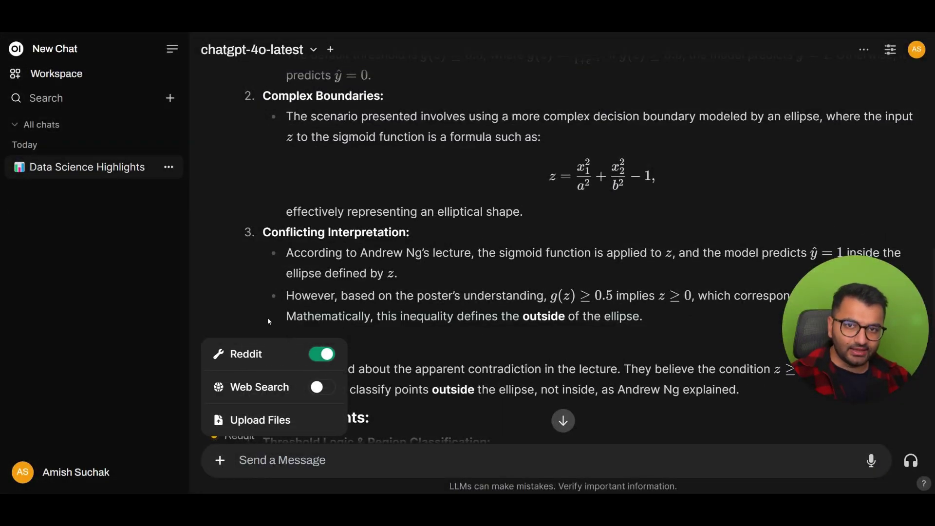
left_click(217, 439)
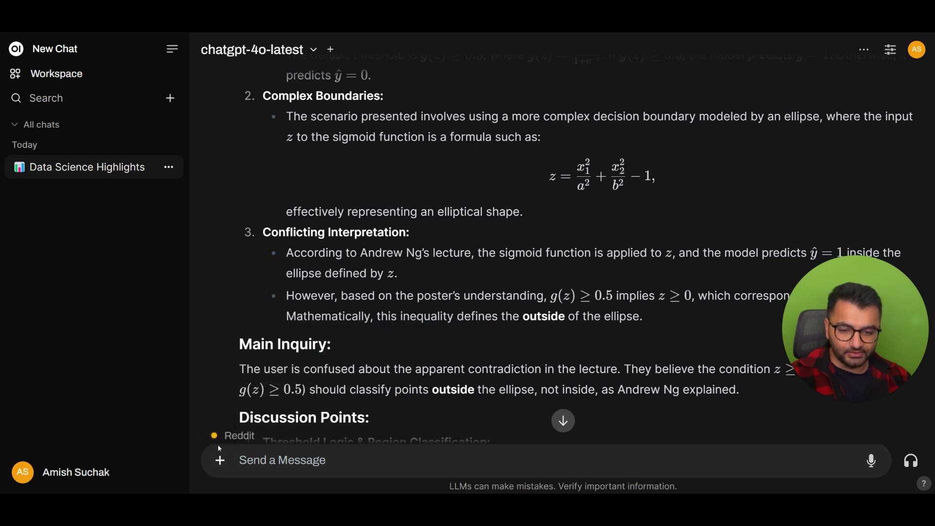
left_click(221, 461)
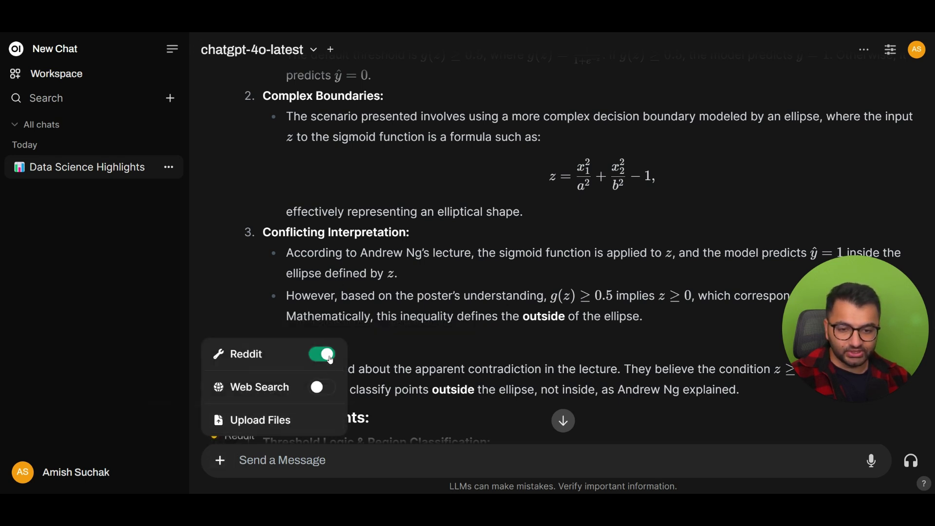
left_click(323, 355)
left_click(476, 317)
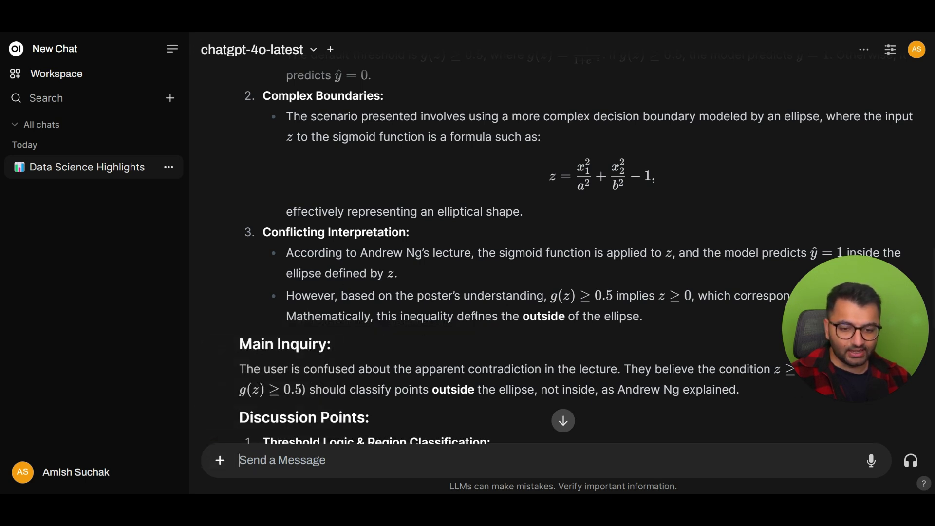
- In a new chat, send the 'Give me ideas' kids' art question and select the first idea
left_click(73, 55)
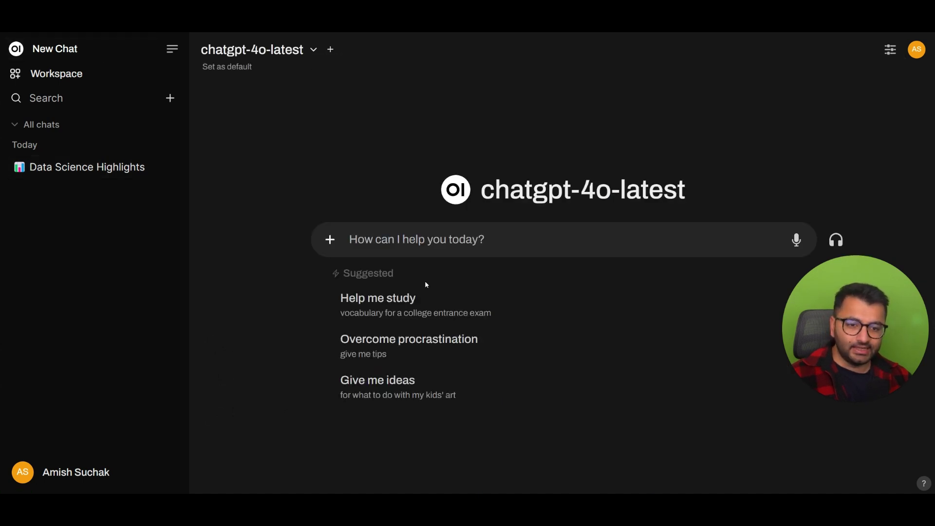
left_click(409, 390)
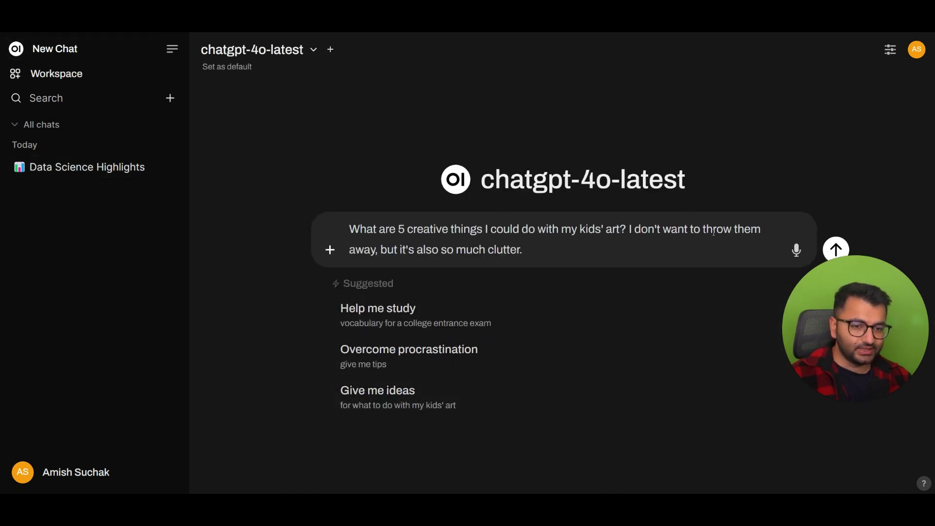
left_click(835, 249)
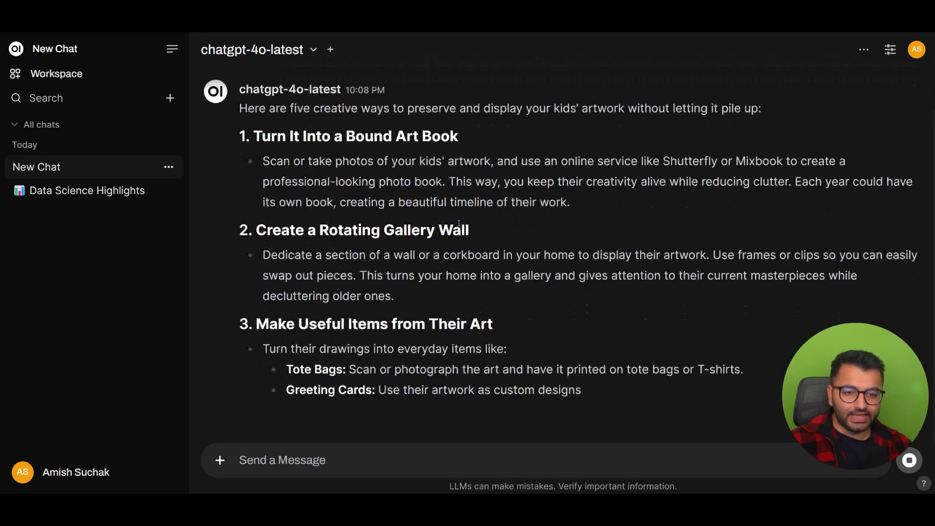
scroll(426, 206, "up", 5)
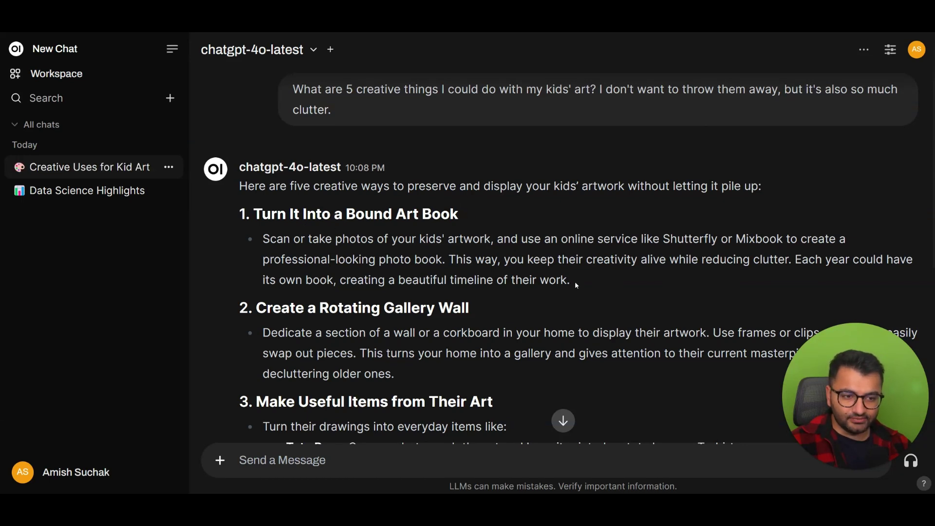
left_click_drag(571, 281, 263, 239)
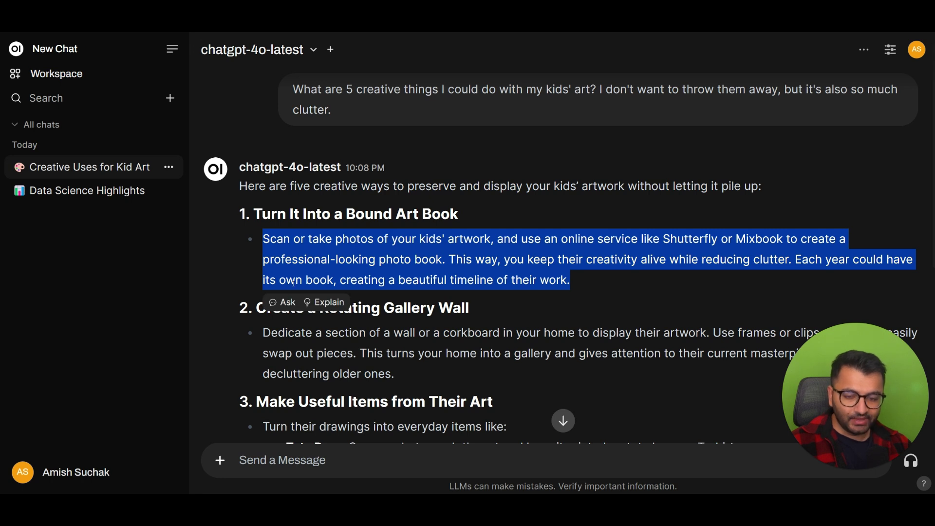
- Ask 'elaborate please' about the selected first-idea paragraph
left_click(282, 303)
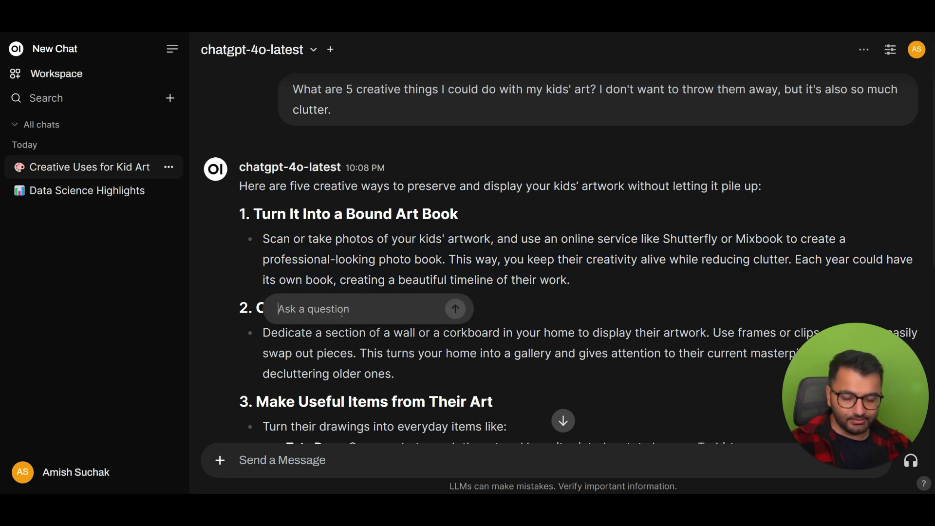
type("elaborate please")
key("Return")
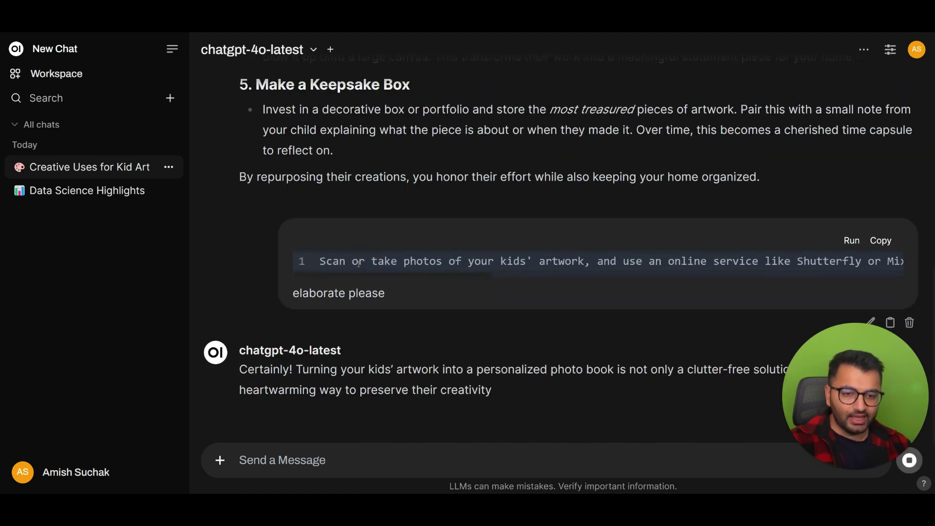
scroll(374, 200, "down", 5)
scroll(341, 244, "up", 3)
- Select the whole first-idea paragraph and have it explained
left_click_drag(271, 336, 415, 384)
scroll(388, 249, "up", 10)
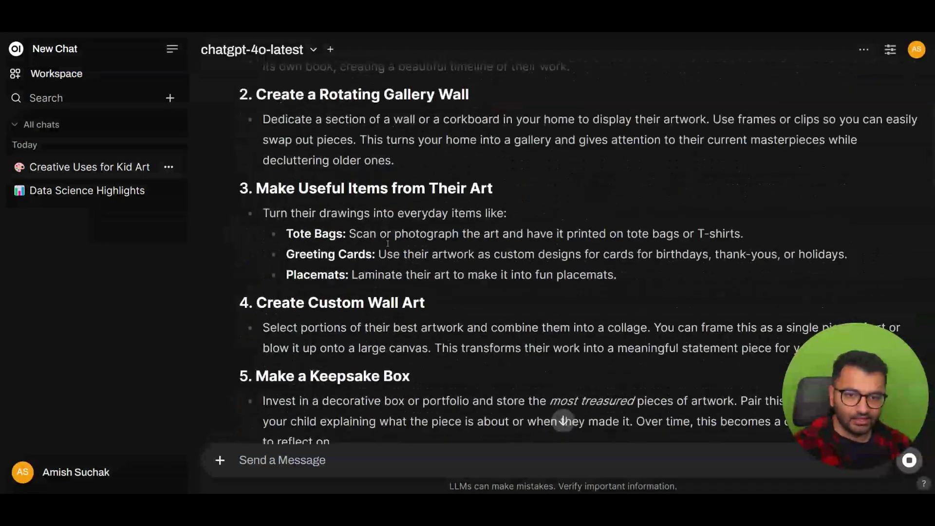
triple_click(366, 260)
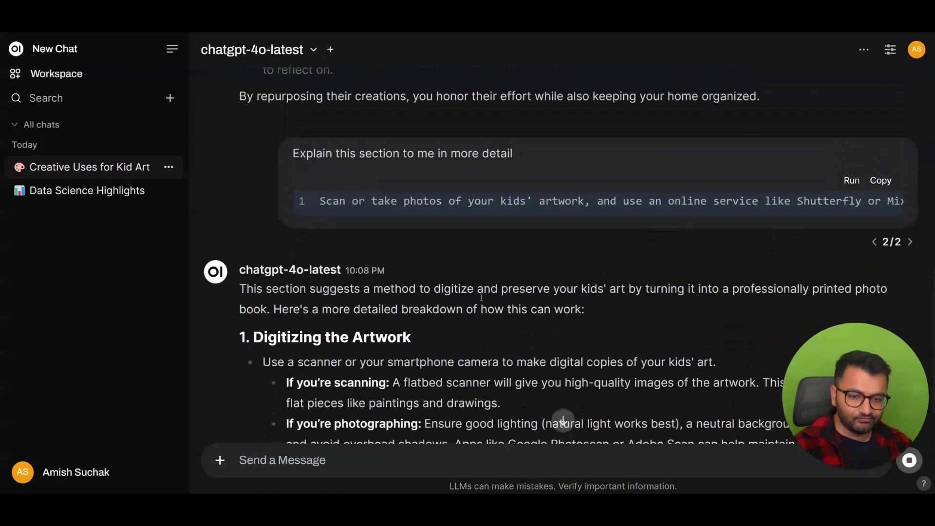
scroll(481, 298, "up", 15)
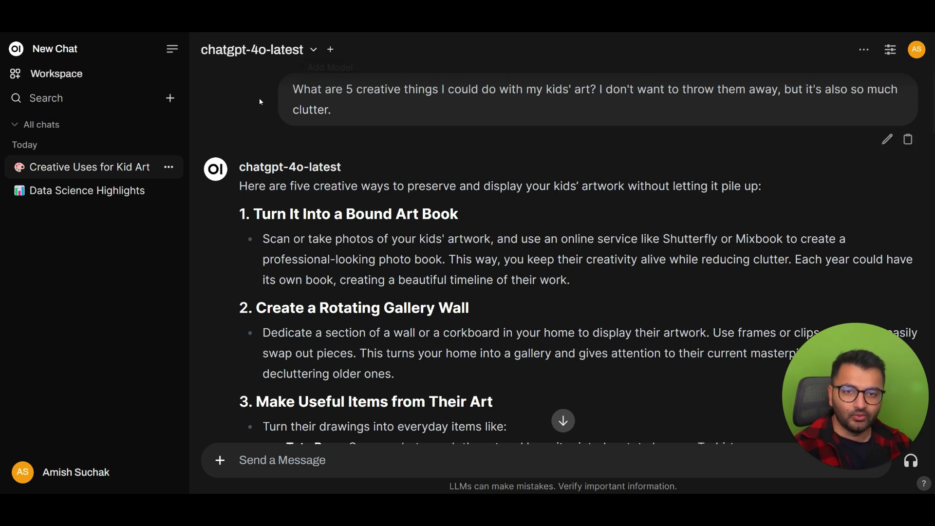
- Add anthropic/claude-3.5-sonnet beside chatgpt-4o-latest and enter 'write some code to invert a linked list in python'
left_click(330, 50)
left_click(271, 69)
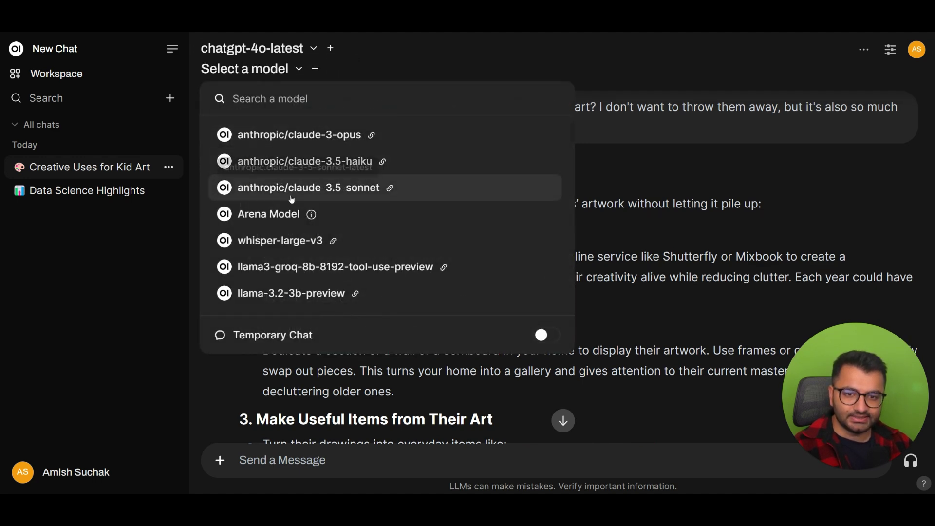
left_click(350, 187)
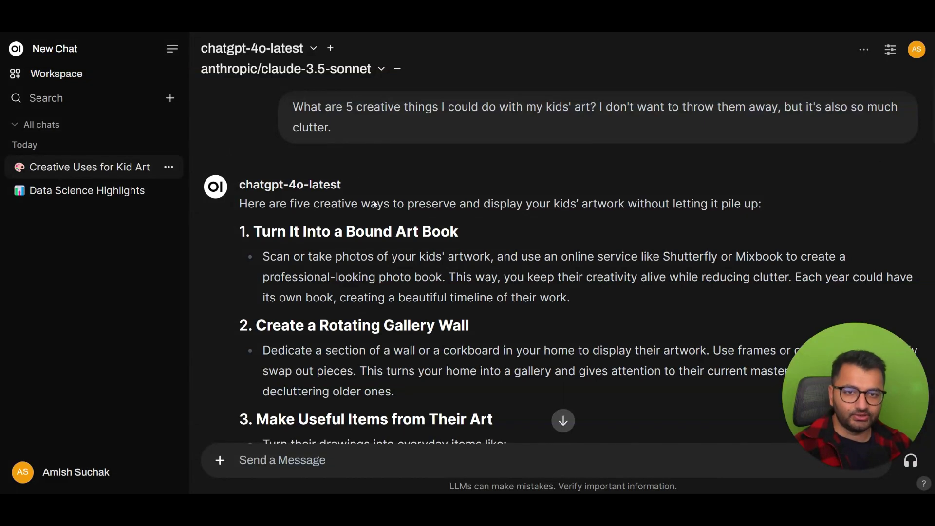
left_click(403, 452)
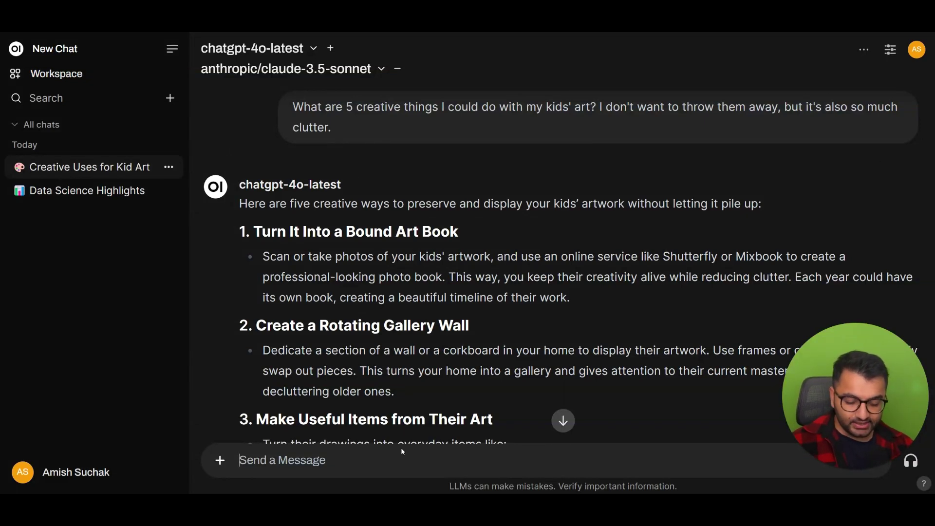
type("write some code t")
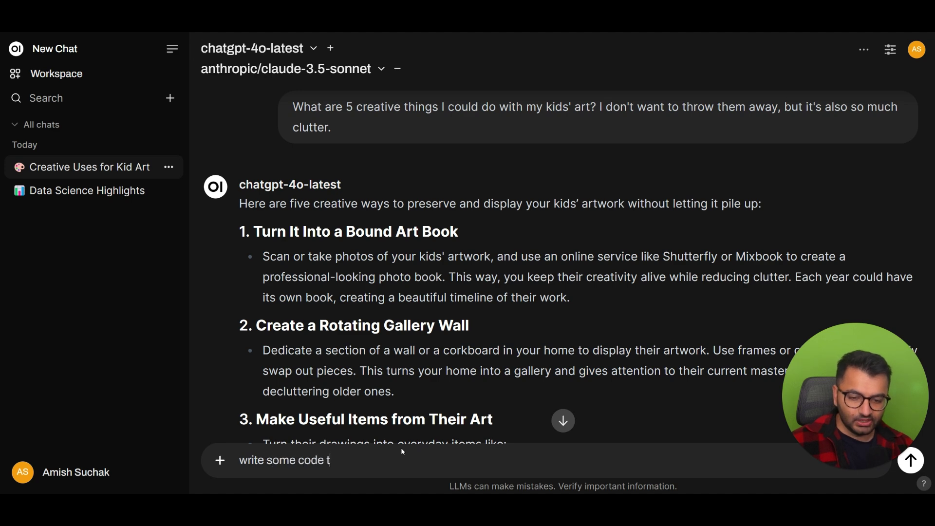
type("o invert a linked list in python")
key("Return")
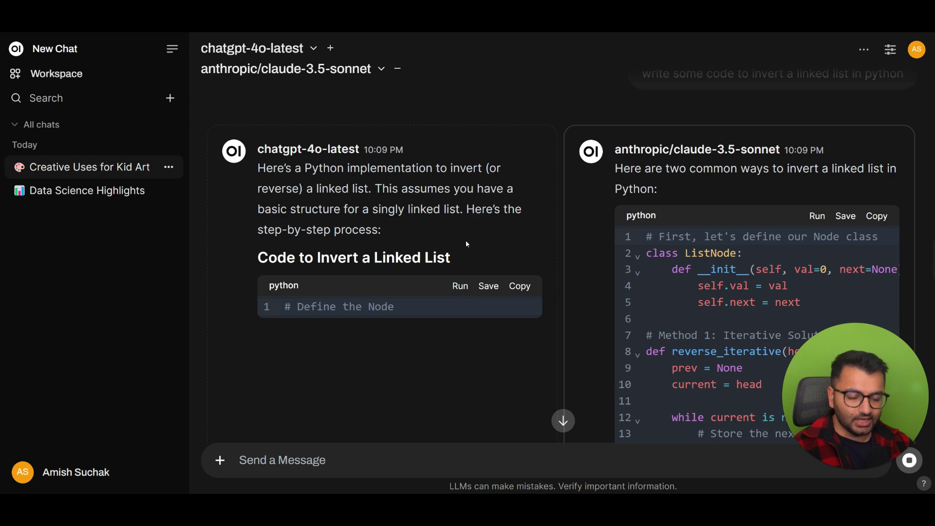
scroll(468, 236, "down", 8)
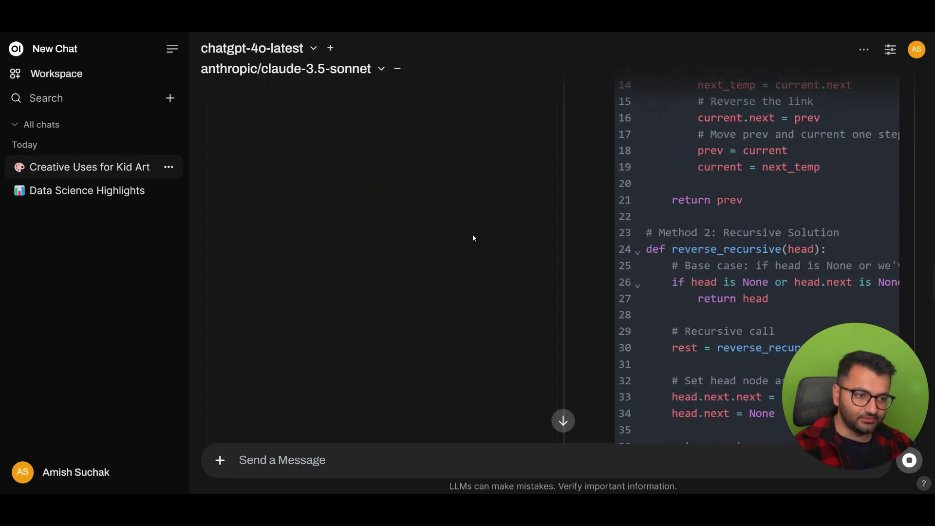
scroll(468, 241, "down", 10)
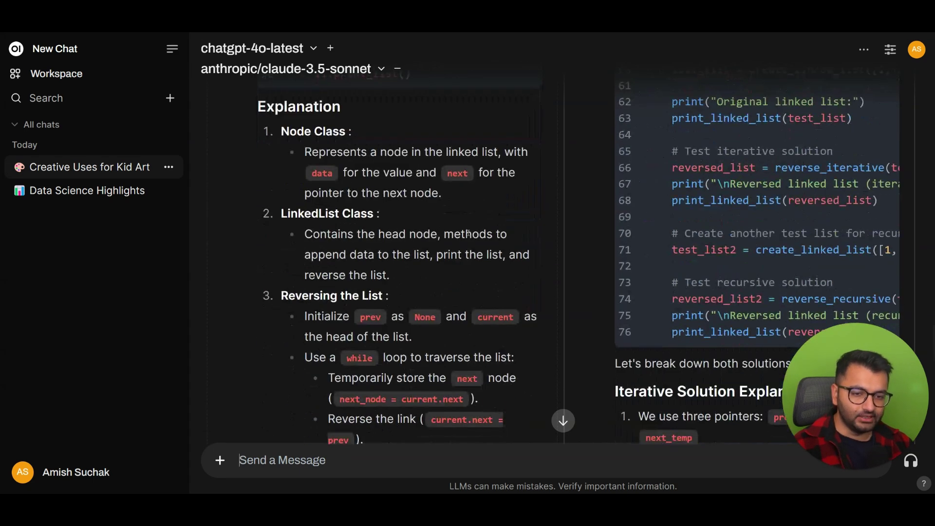
scroll(463, 245, "down", 15)
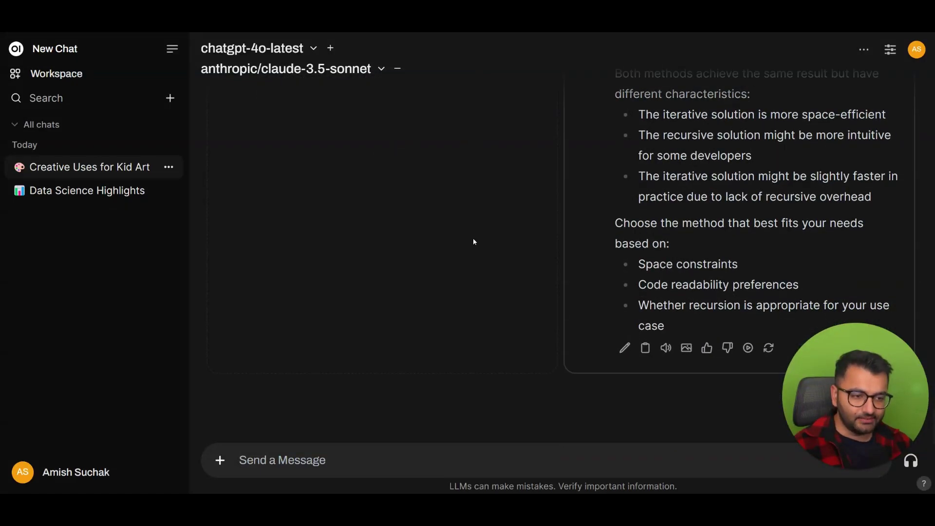
scroll(474, 240, "up", 10)
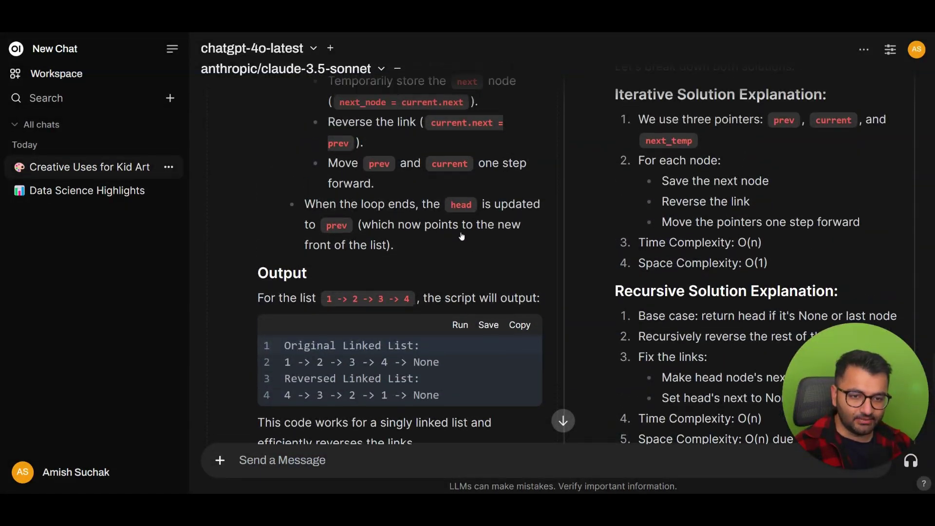
scroll(462, 236, "up", 10)
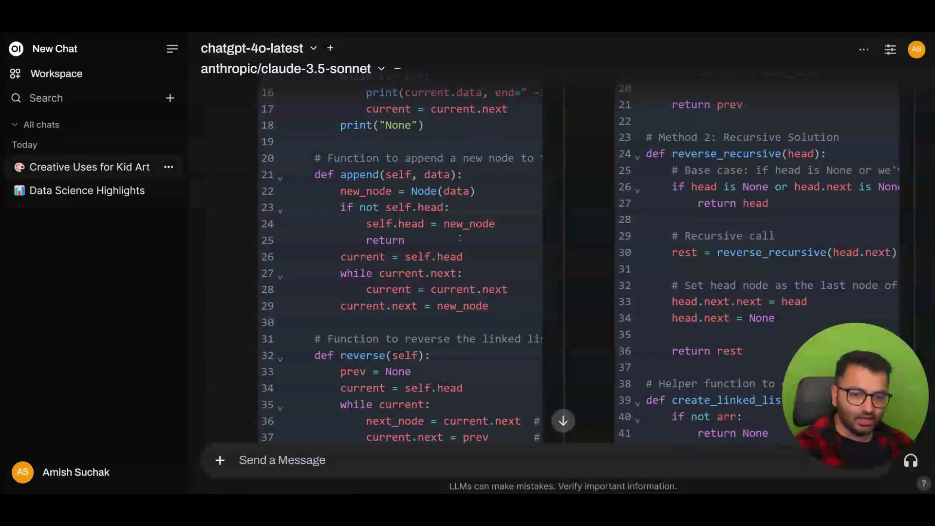
scroll(460, 239, "up", 10)
scroll(708, 180, "down", 15)
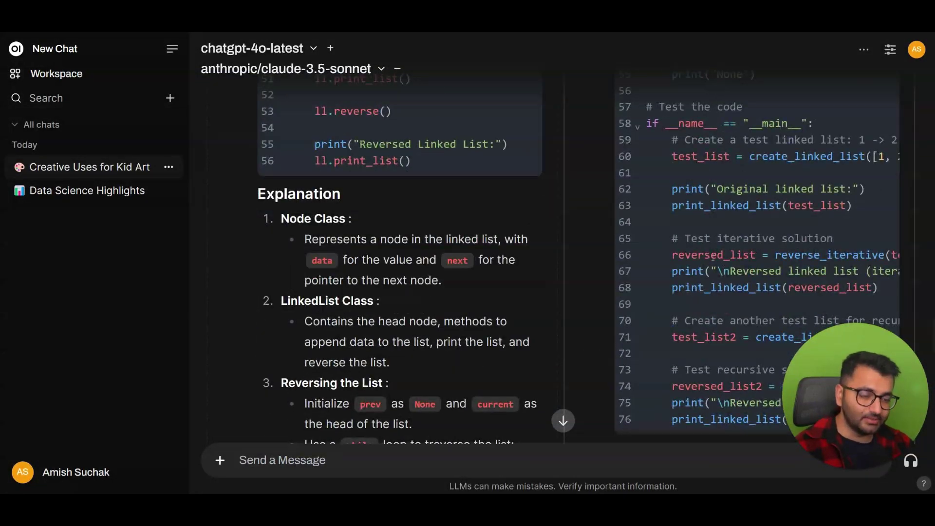
scroll(706, 253, "up", 5)
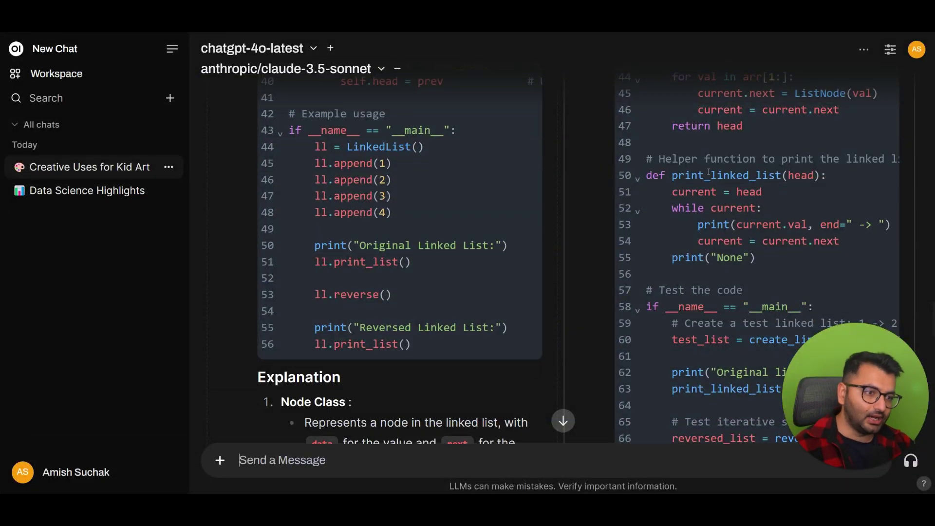
scroll(705, 295, "down", 3)
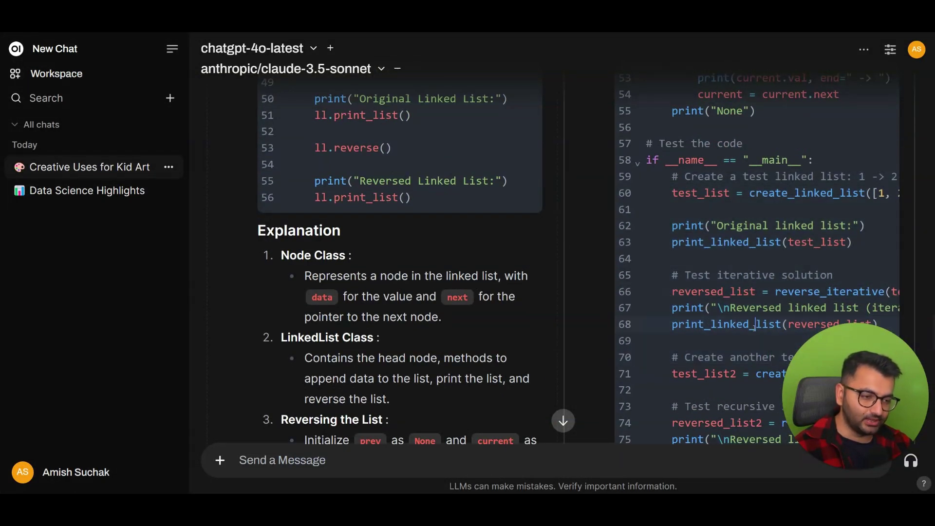
scroll(515, 237, "up", 15)
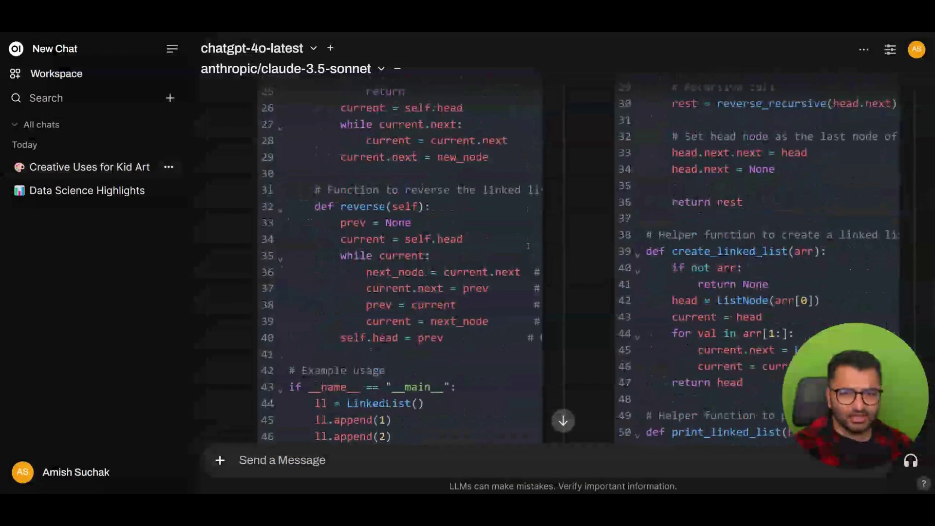
scroll(532, 253, "up", 3)
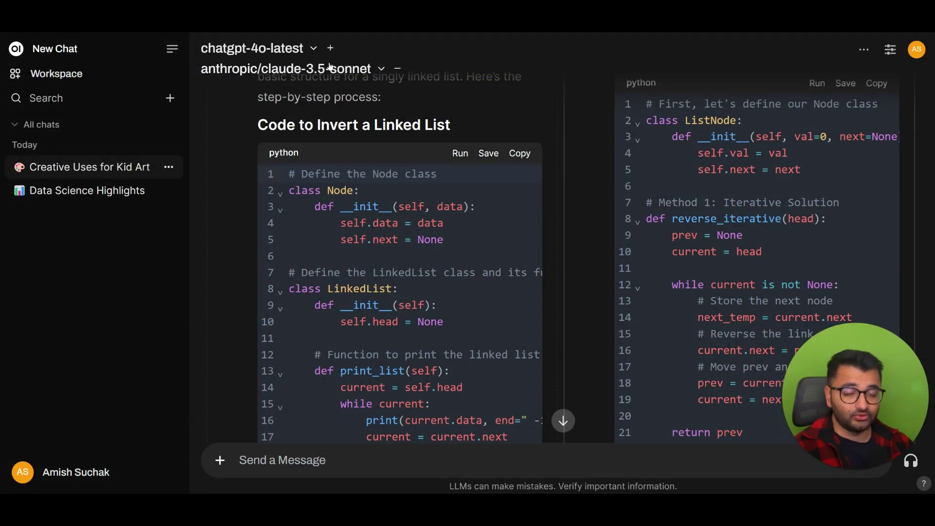